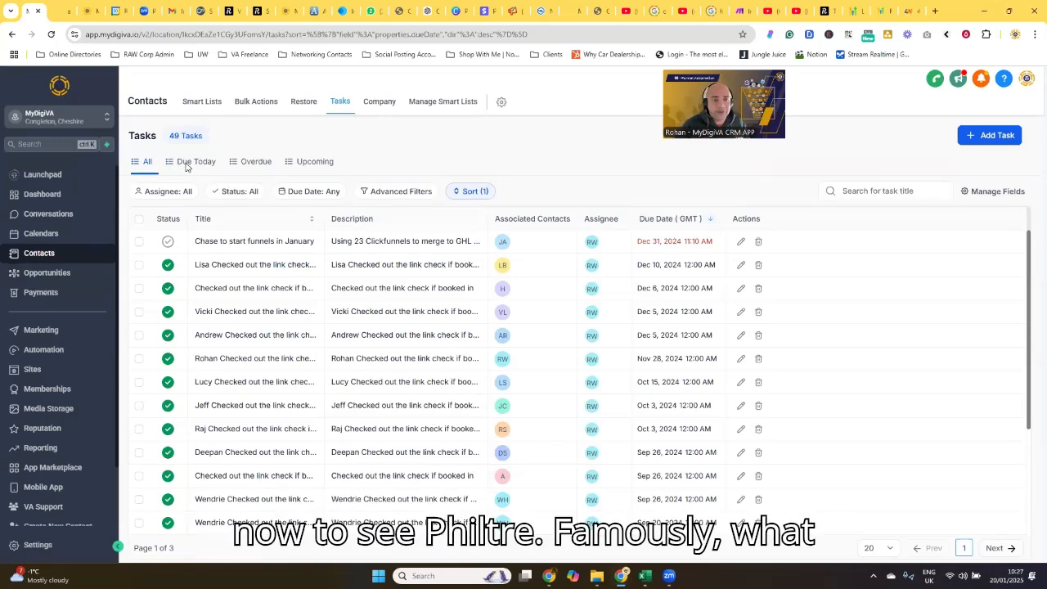
Review the task lists for tasks due today, overdue tasks and upcoming tasks
{"action": "left_click", "coordinate": [184, 166]}
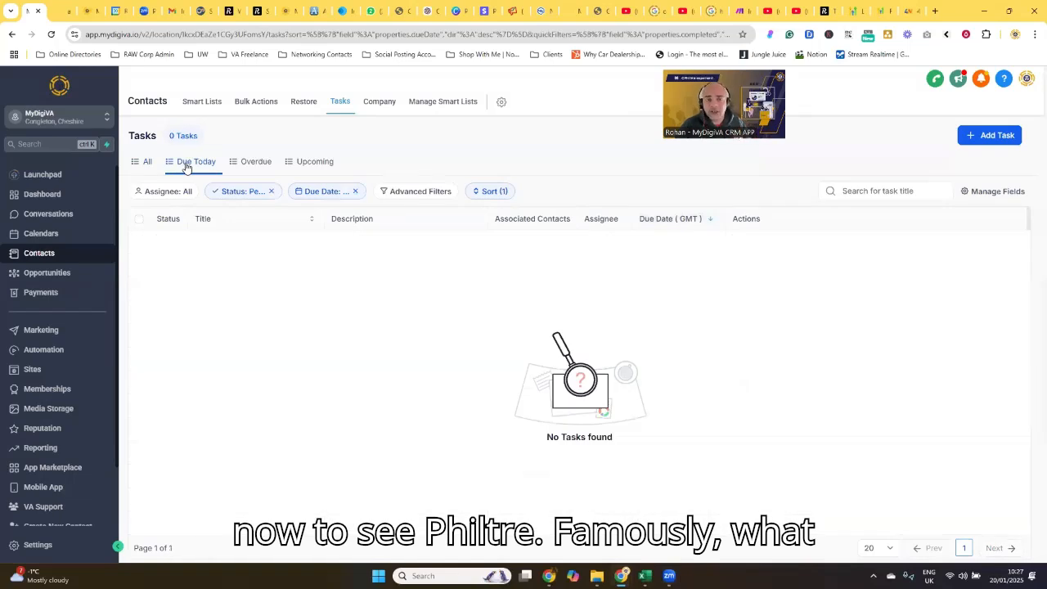
{"action": "left_click", "coordinate": [249, 166]}
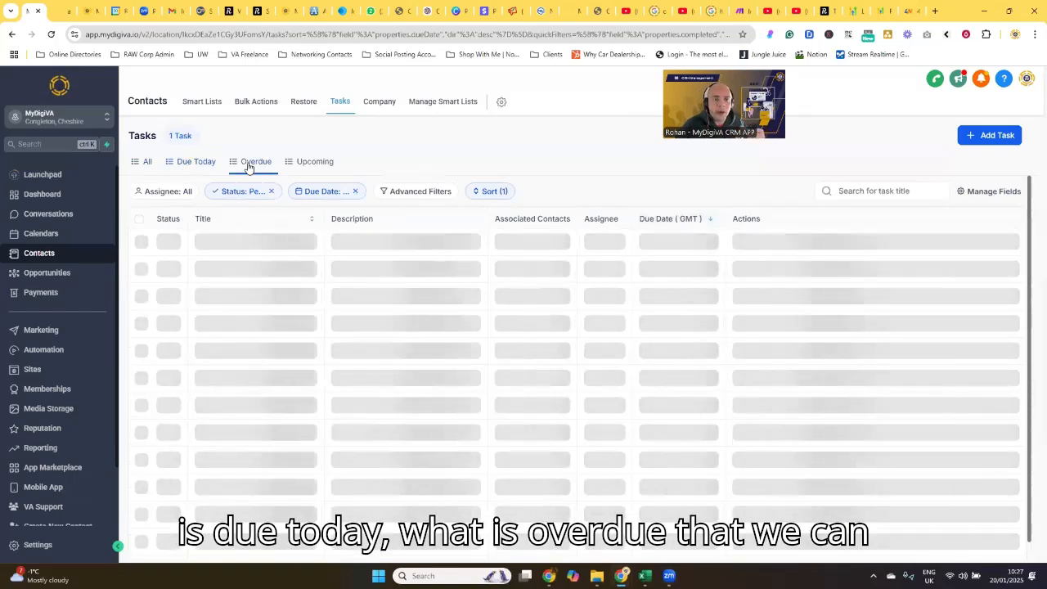
{"action": "left_click", "coordinate": [317, 164]}
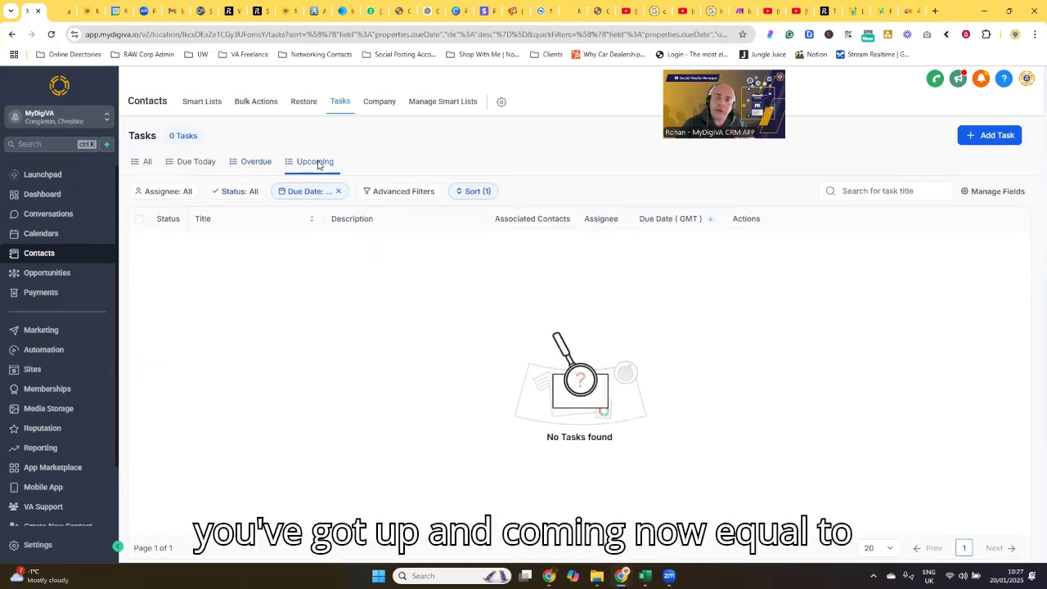
Review the assignee, status and due date filter options for the upcoming tasks without changing them
{"action": "left_click", "coordinate": [177, 194]}
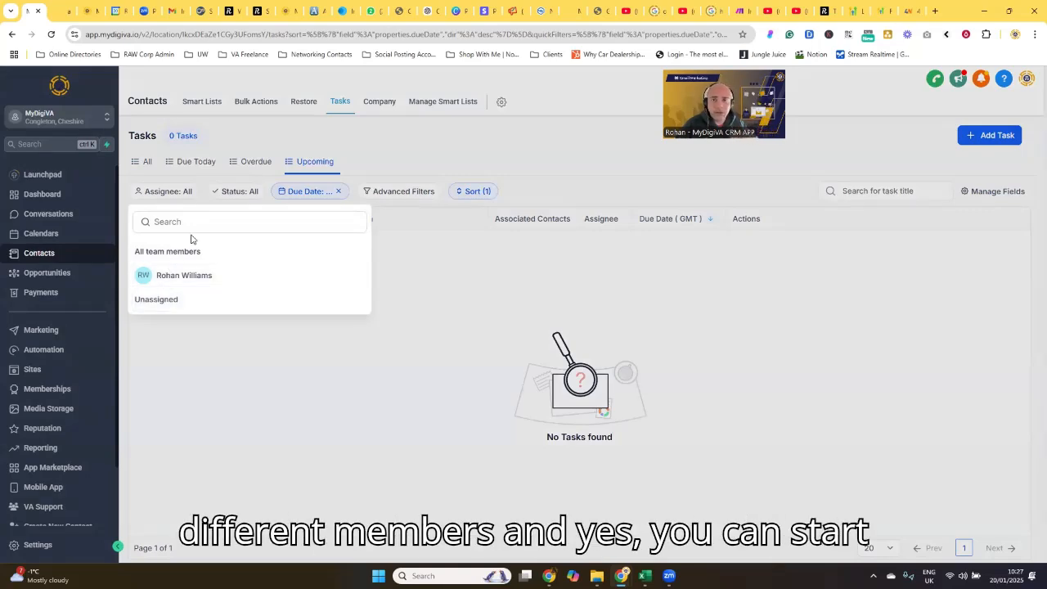
{"action": "left_click", "coordinate": [196, 219]}
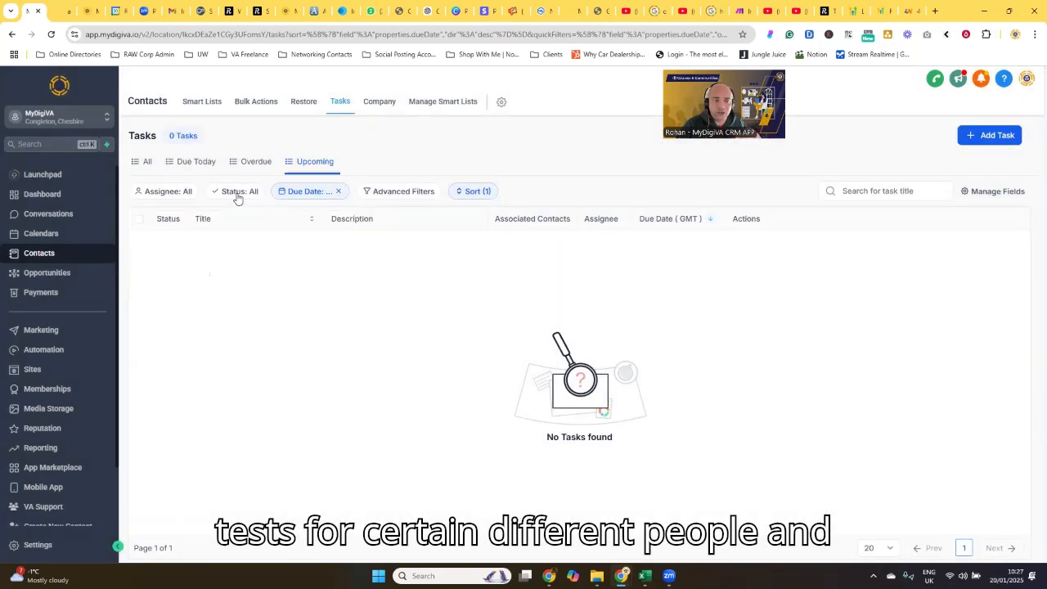
{"action": "left_click", "coordinate": [237, 194]}
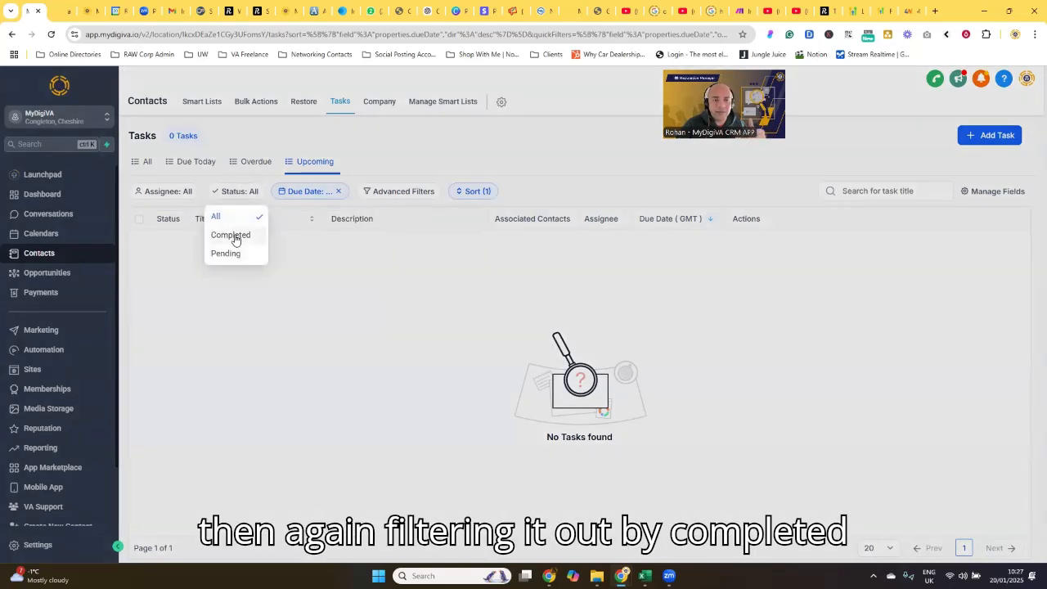
{"action": "left_click", "coordinate": [320, 197]}
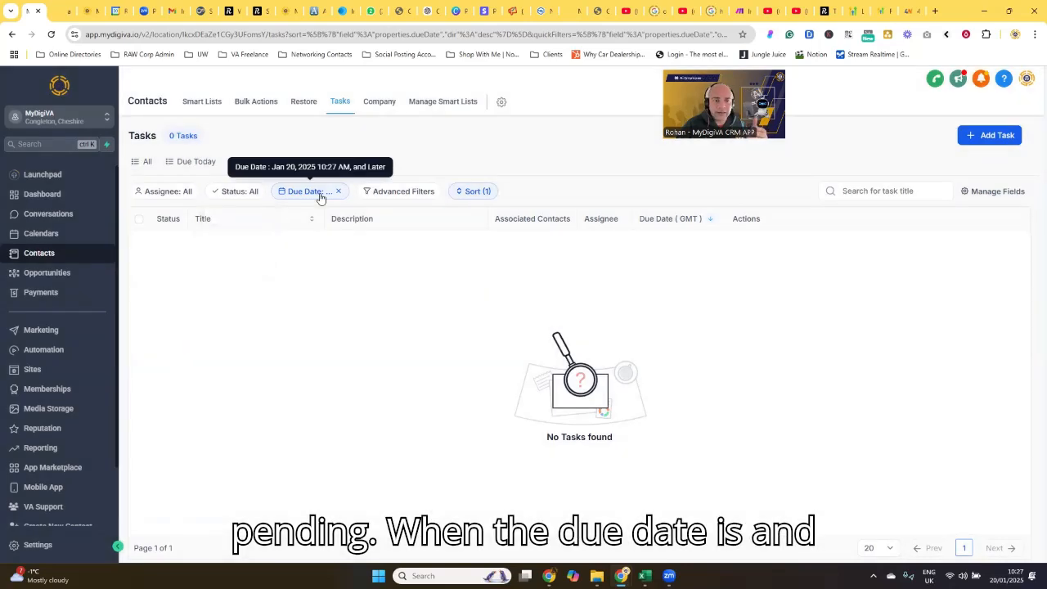
{"action": "left_click", "coordinate": [395, 197]}
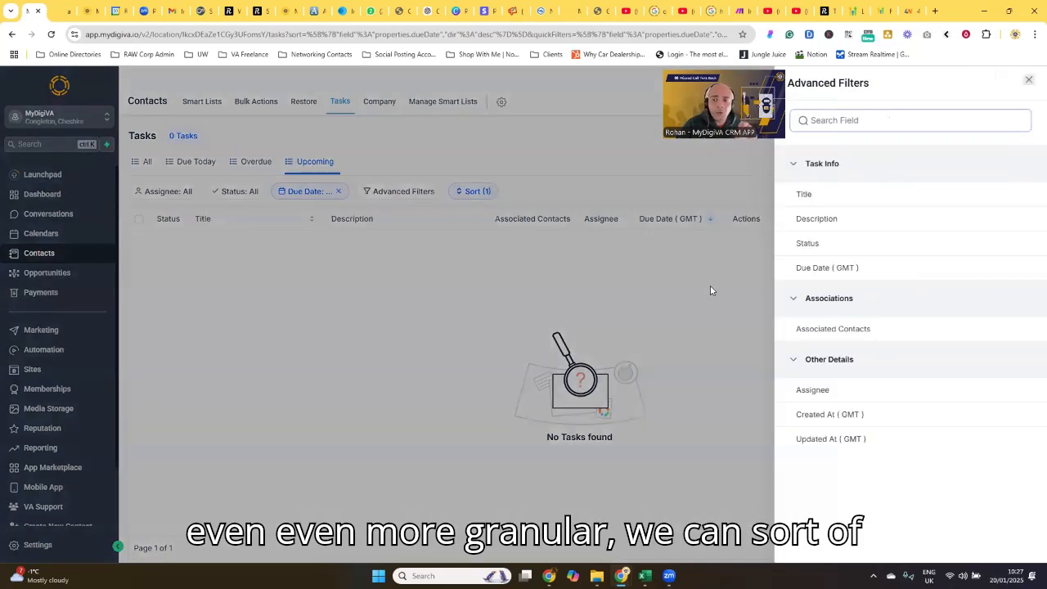
{"action": "left_click", "coordinate": [803, 196]}
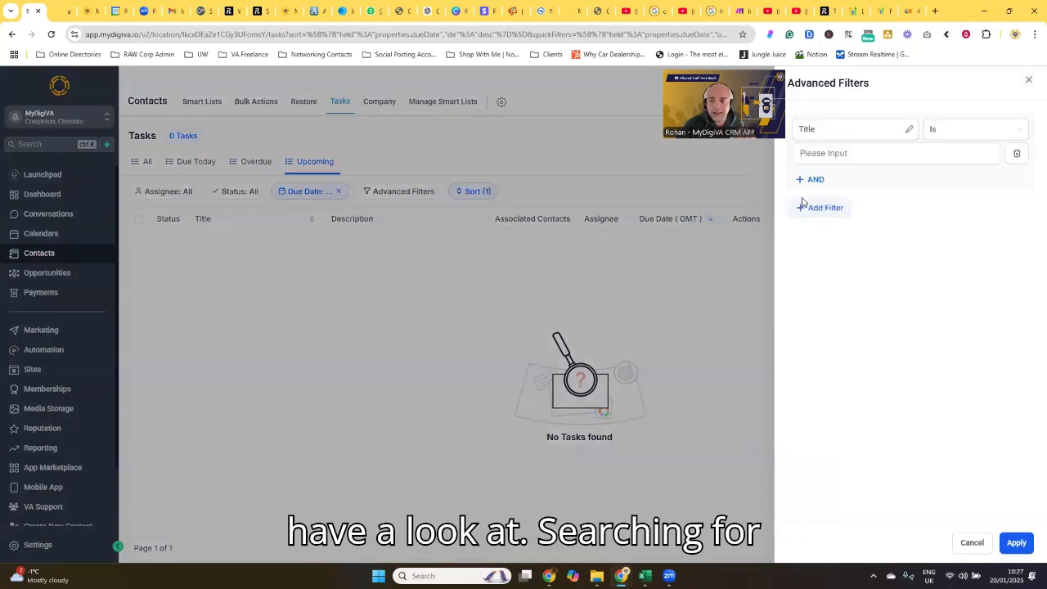
{"action": "left_click", "coordinate": [911, 159]}
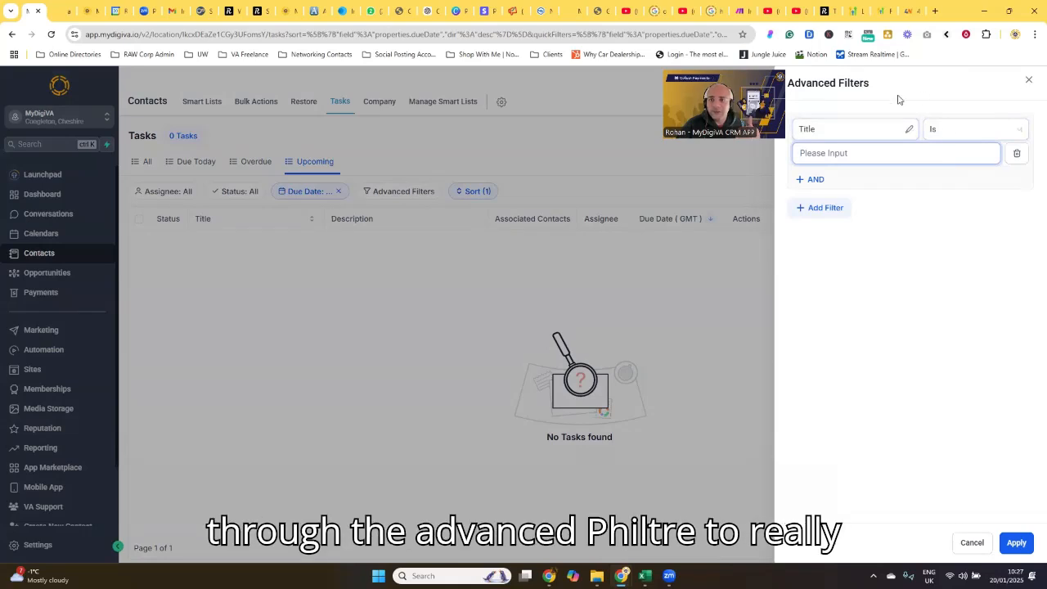
{"action": "left_click", "coordinate": [1028, 81]}
Draft an advanced filter where the task title is "check" and discard it without applying
{"action": "left_click", "coordinate": [407, 193]}
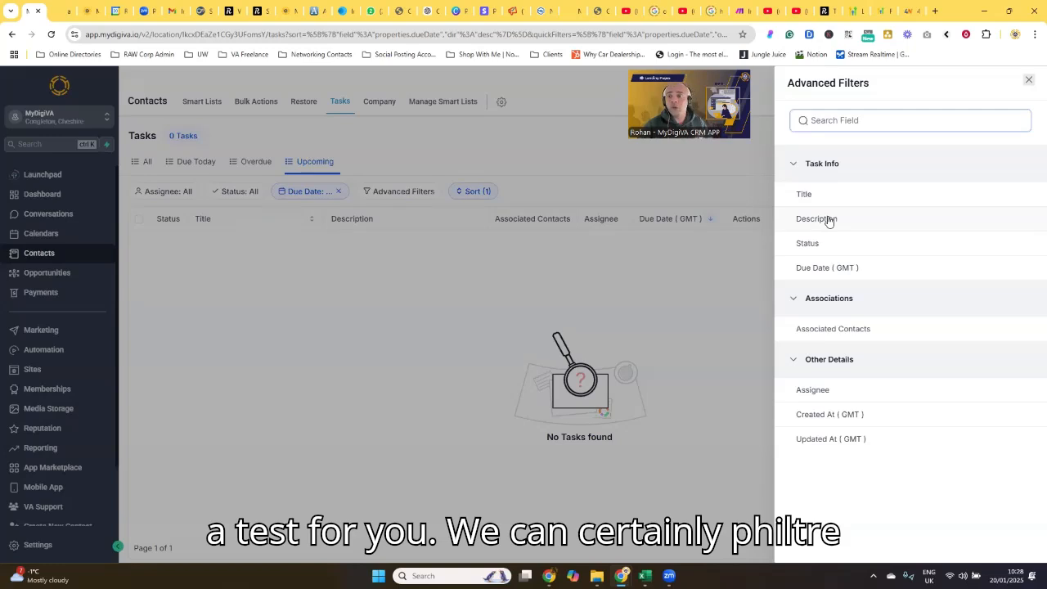
{"action": "left_click", "coordinate": [824, 196]}
{"action": "left_click", "coordinate": [838, 154]}
{"action": "type", "text": "check"}
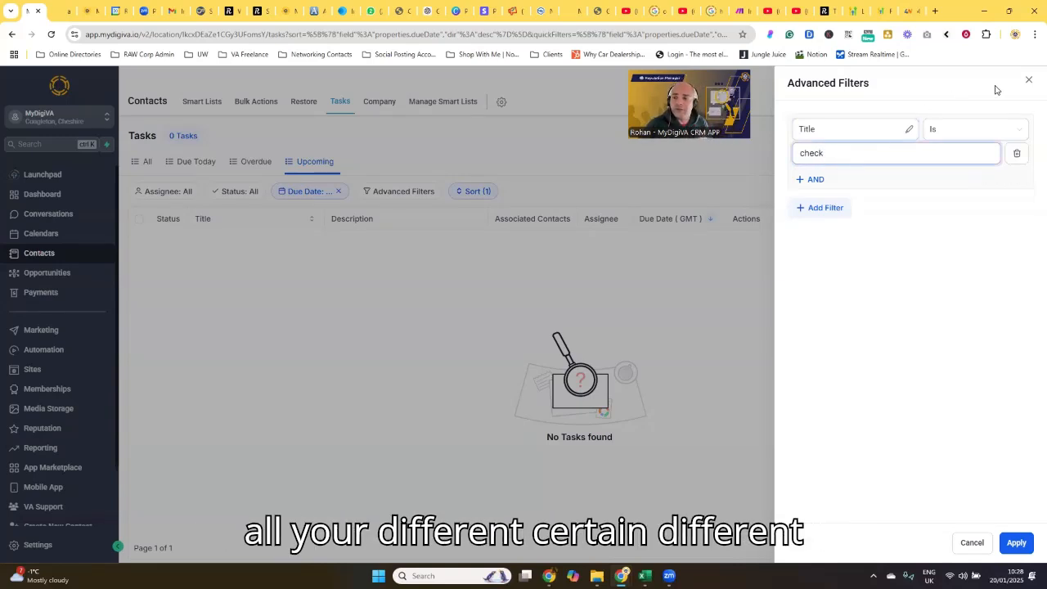
{"action": "left_click", "coordinate": [1028, 80]}
Draft an advanced filter on associated contacts using "Contains any" and discard it without selecting a contact
{"action": "left_click", "coordinate": [389, 191]}
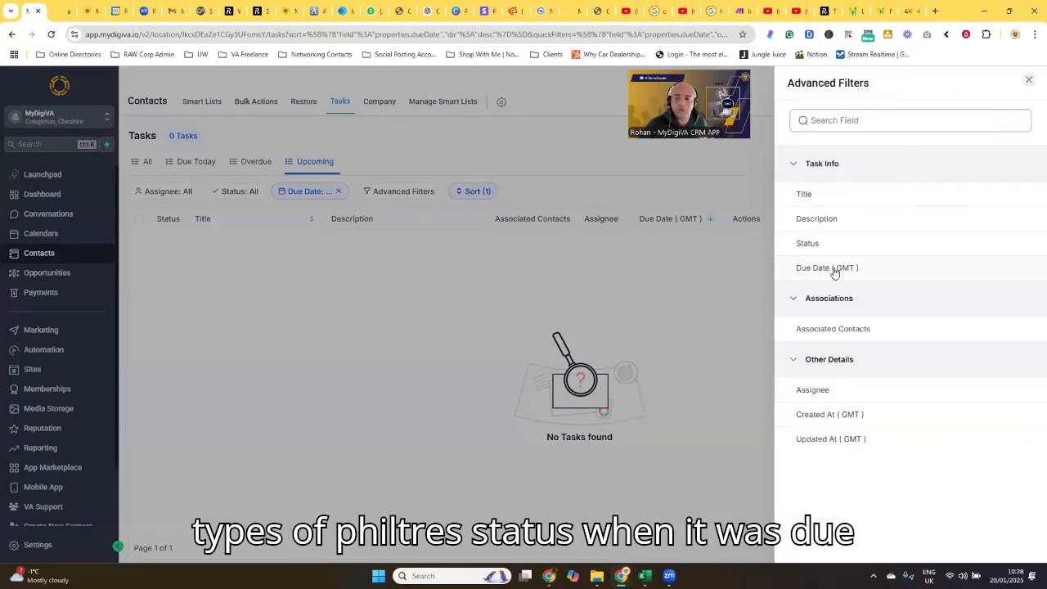
{"action": "left_click", "coordinate": [807, 332]}
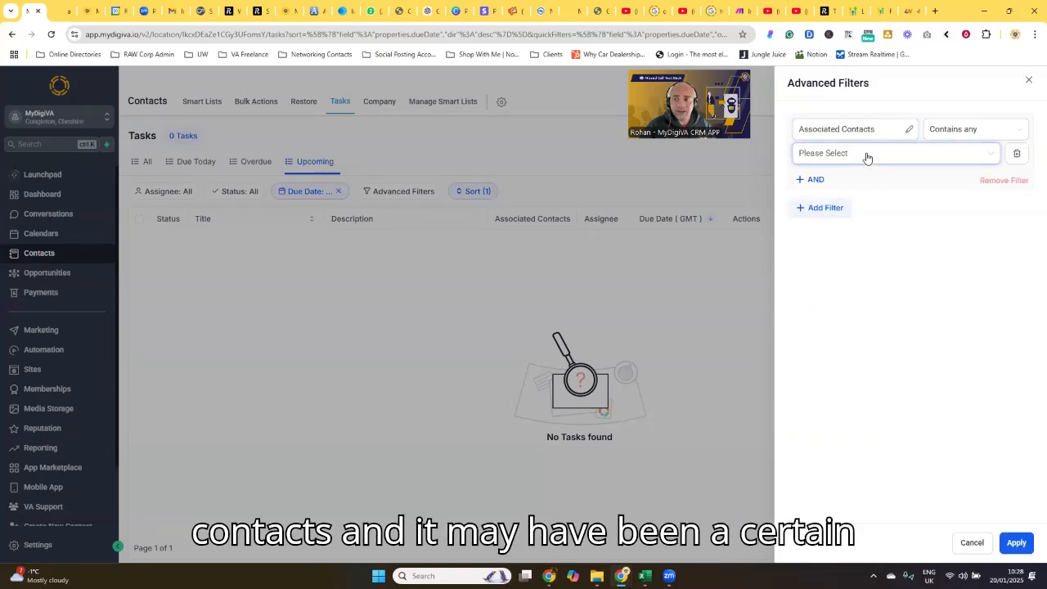
{"action": "left_click", "coordinate": [867, 159]}
{"action": "left_click", "coordinate": [839, 355]}
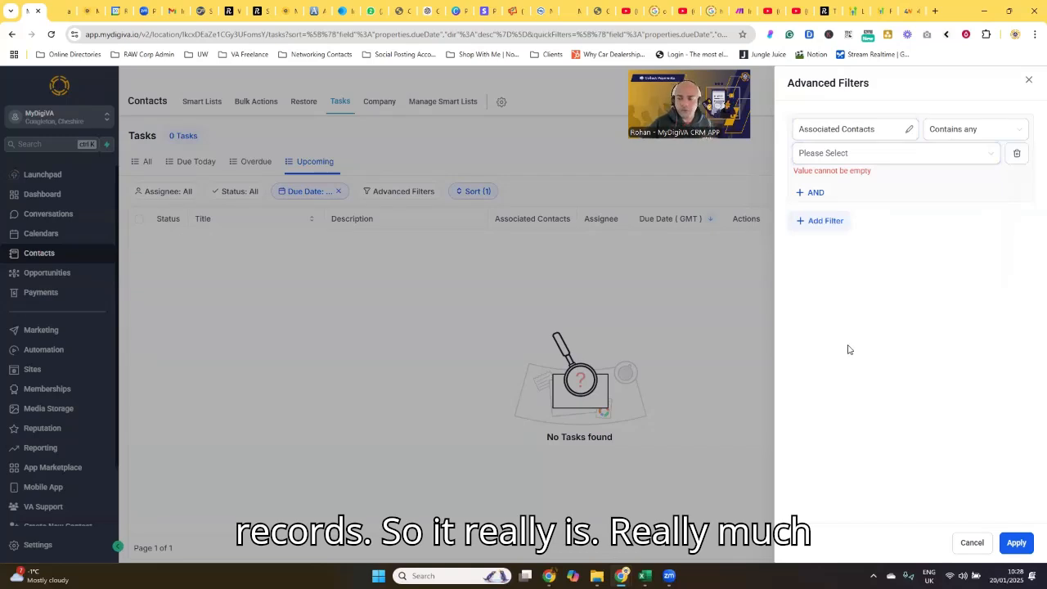
{"action": "left_click", "coordinate": [1029, 80]}
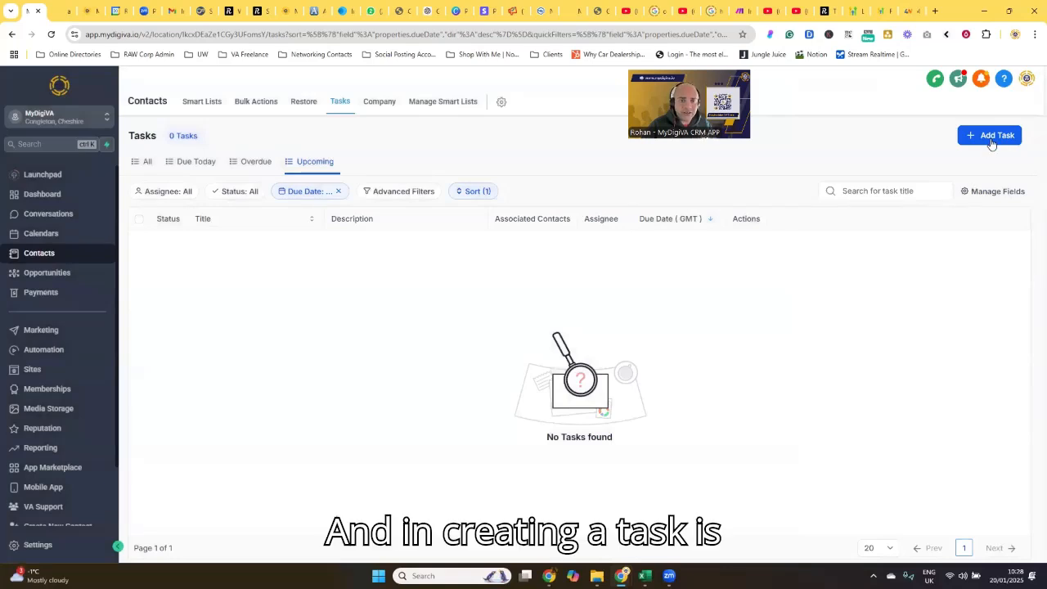
Start a new task titled "Follow Up" with the description "Follow up Get Stuff Done Sessions"
{"action": "left_click", "coordinate": [991, 139]}
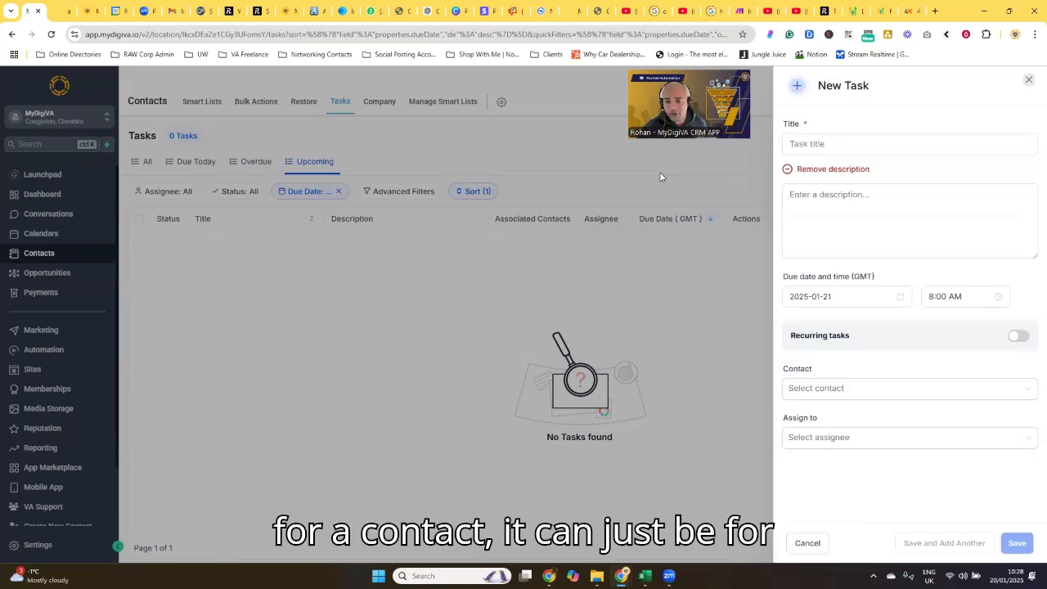
{"action": "left_click", "coordinate": [822, 143]}
{"action": "type", "text": "Foll"}
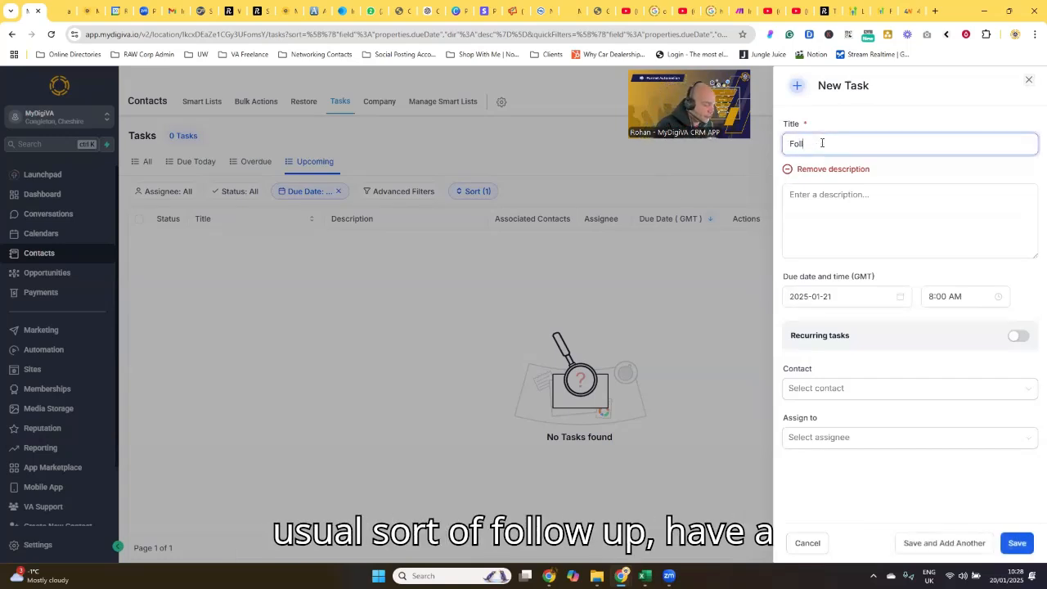
{"action": "type", "text": "ow Up"}
{"action": "left_click", "coordinate": [884, 215]}
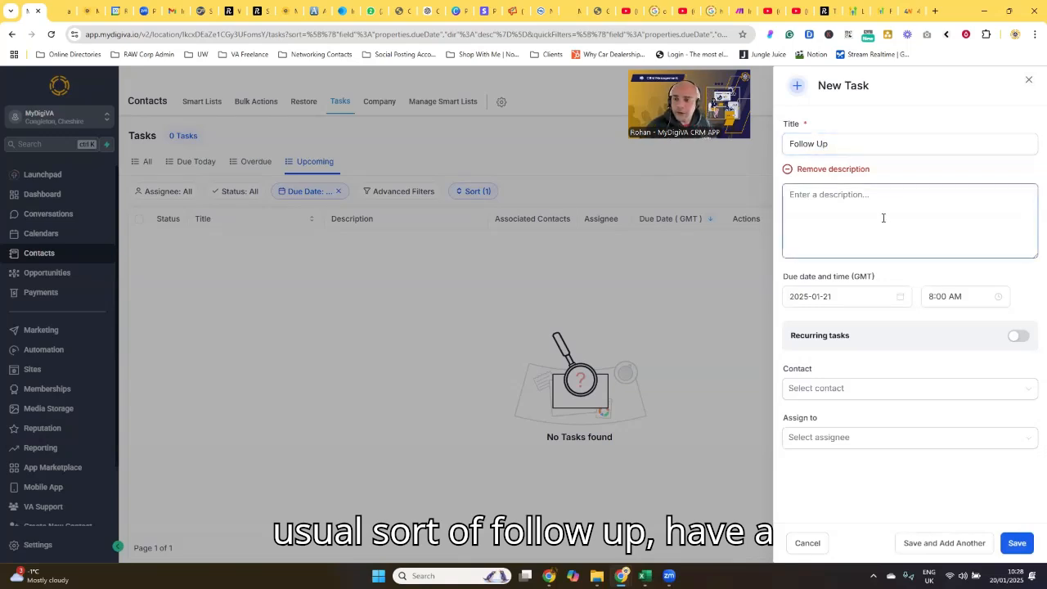
{"action": "type", "text": "Follow"}
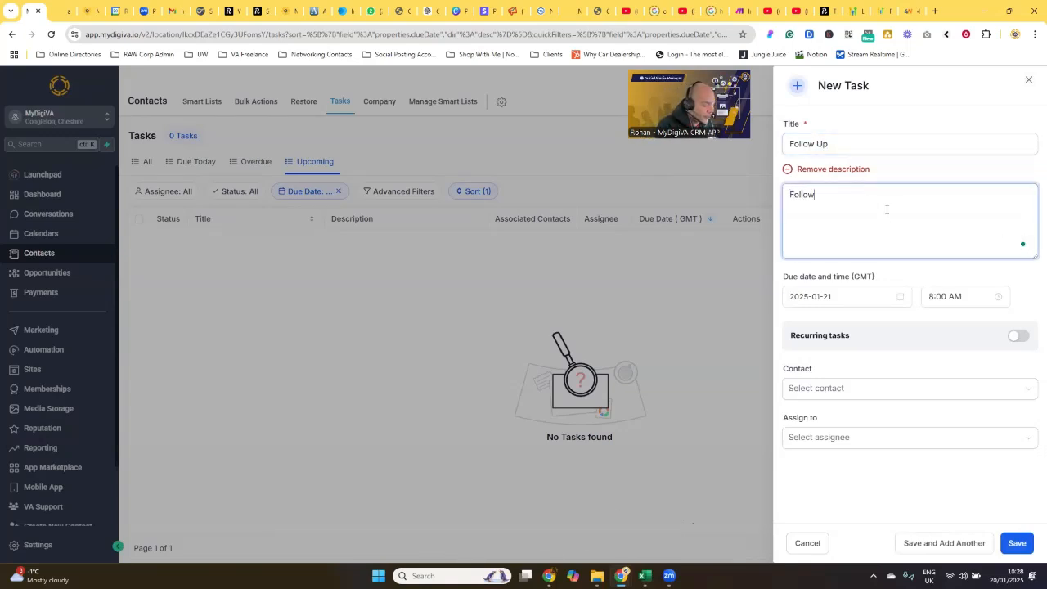
{"action": "type", "text": " up Get Stuff Done Se"}
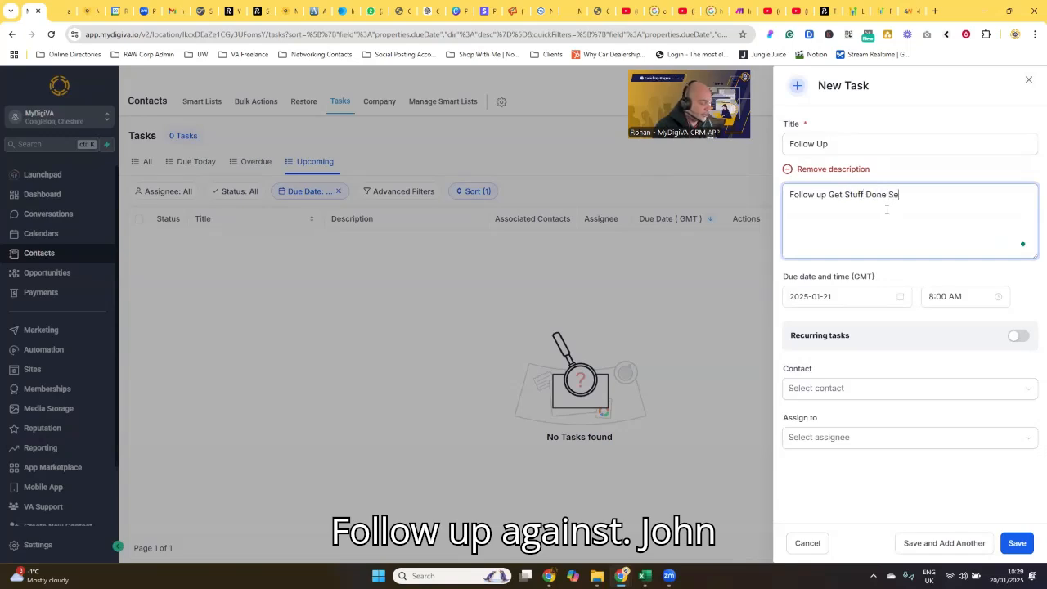
{"action": "type", "text": "ssions"}
Set the task's due date to 2025-02-04 and make it recur every 2 days
{"action": "left_click", "coordinate": [848, 294]}
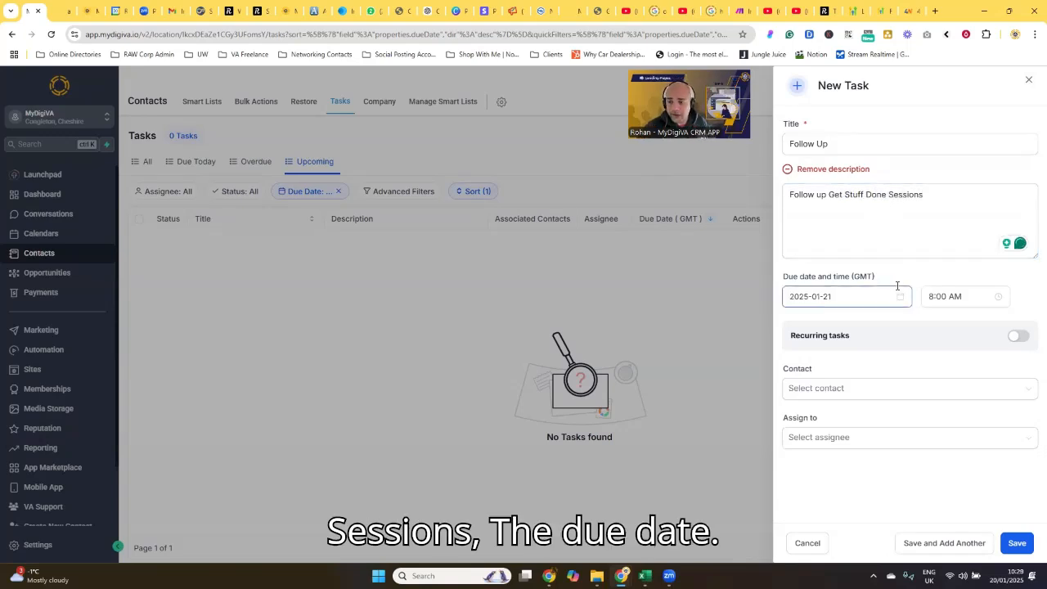
{"action": "left_click", "coordinate": [858, 294]}
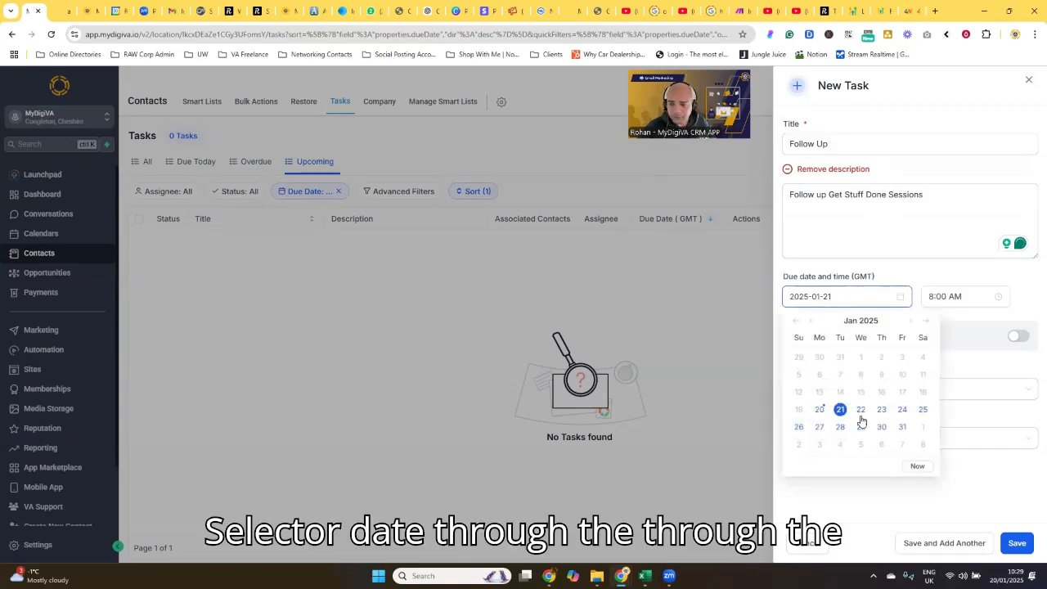
{"action": "left_click", "coordinate": [912, 323]}
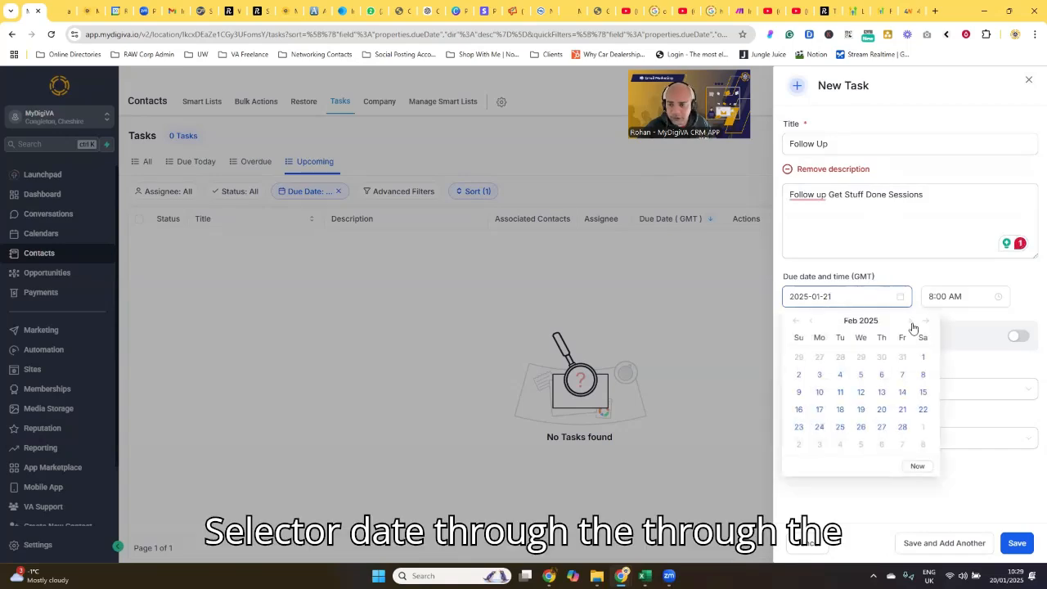
{"action": "left_click", "coordinate": [841, 377]}
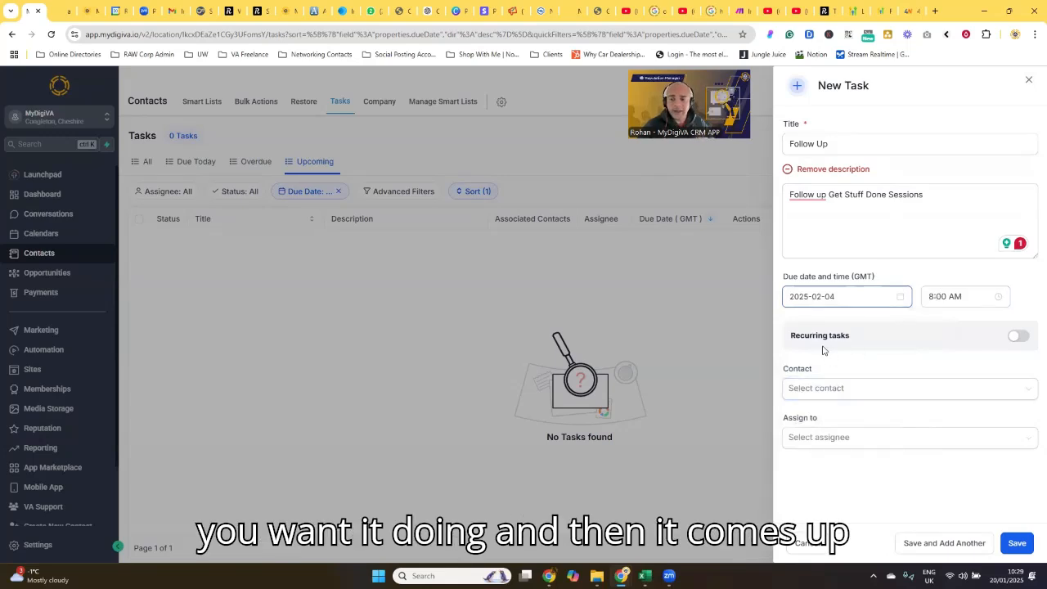
{"action": "left_click", "coordinate": [1019, 336]}
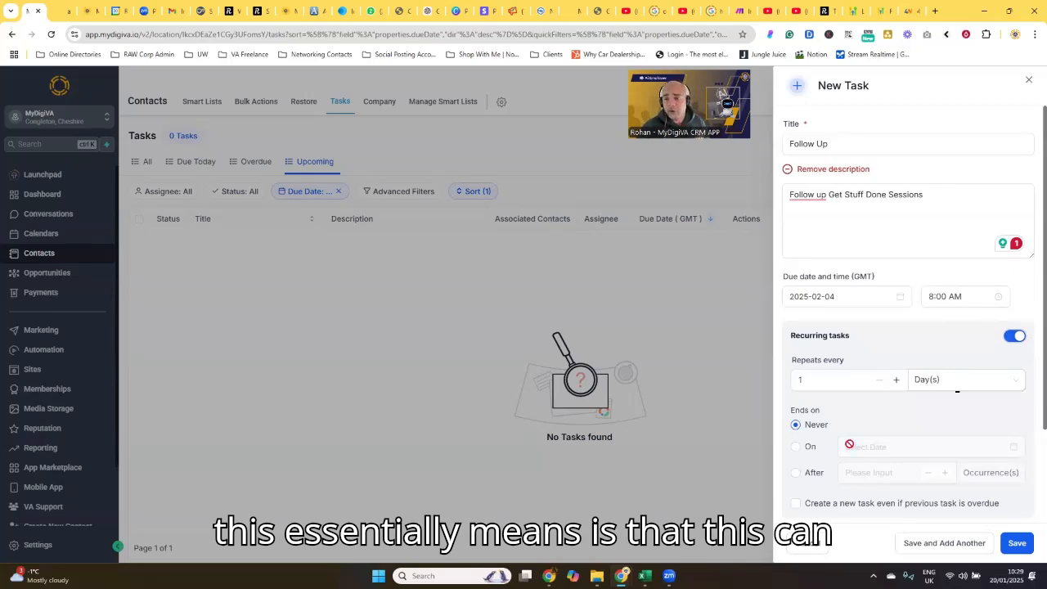
{"action": "left_click", "coordinate": [897, 381]}
Try ending the task's recurrence after 4 occurrences and alternatively on a specific date
{"action": "scroll", "coordinate": [851, 378], "scroll_direction": "down", "scroll_amount": 1}
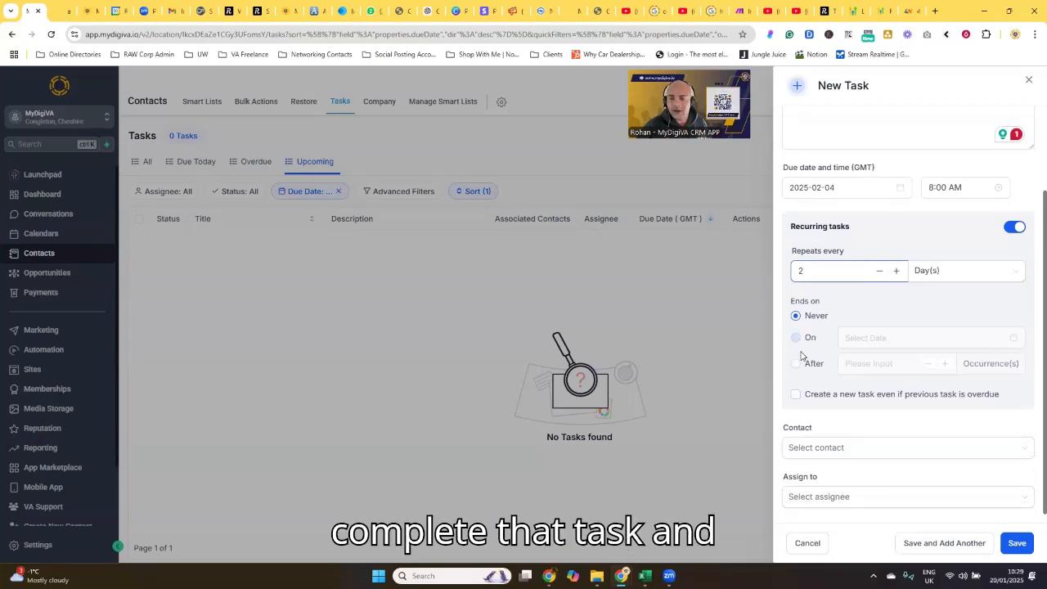
{"action": "left_click", "coordinate": [795, 364]}
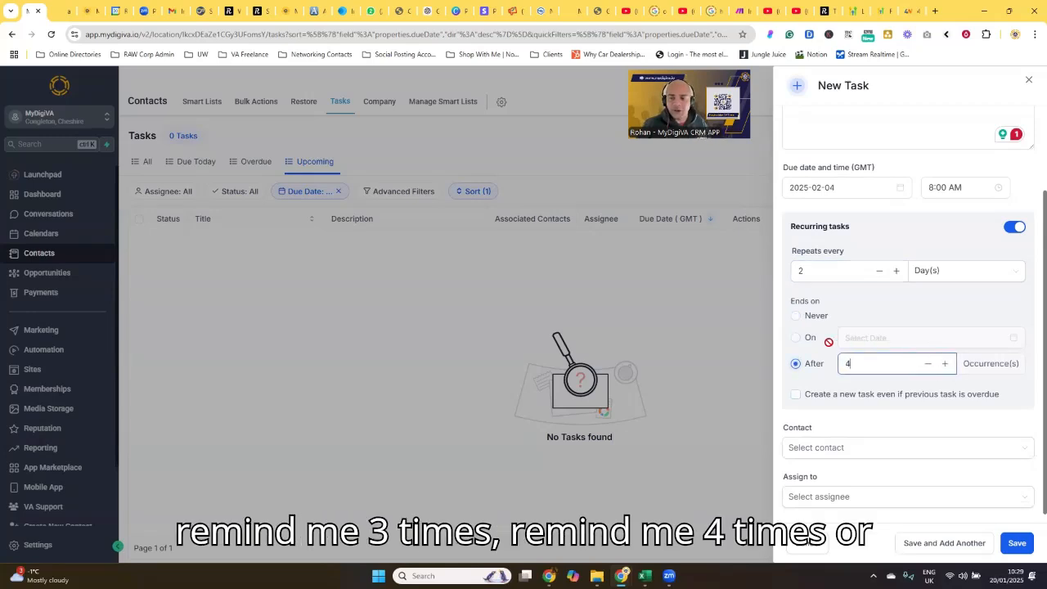
{"action": "left_click", "coordinate": [796, 337]}
{"action": "left_click", "coordinate": [969, 335]}
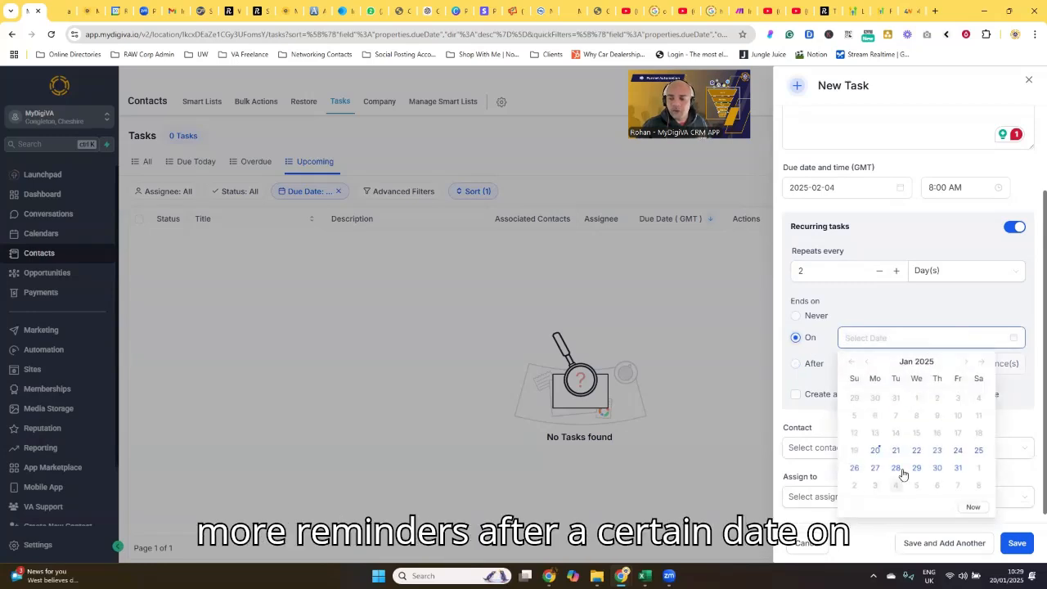
{"action": "left_click", "coordinate": [922, 309]}
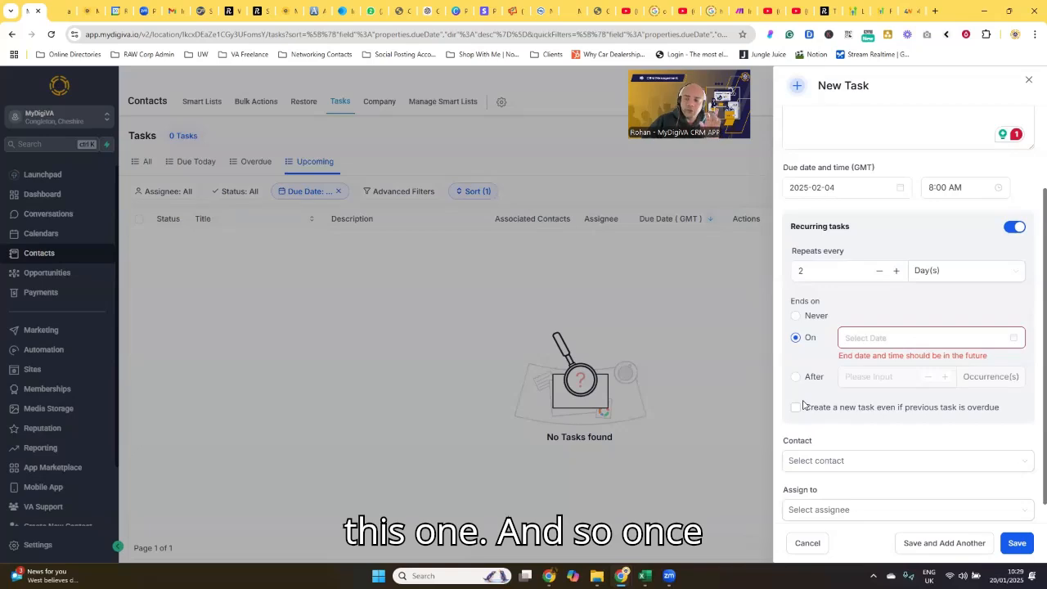
Set the task's recurrence to end after 3 occurrences
{"action": "left_click", "coordinate": [796, 376]}
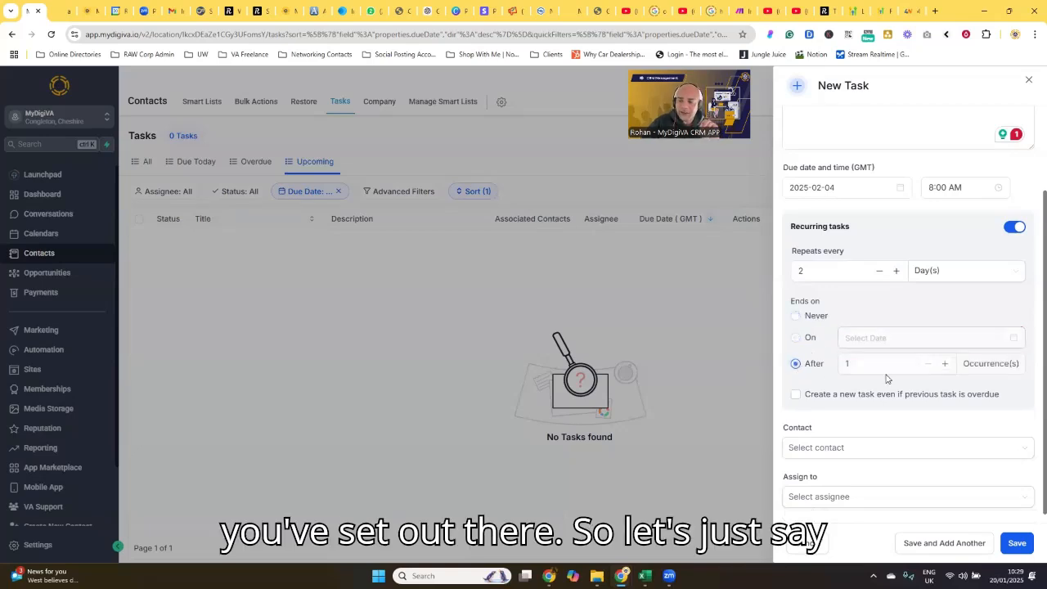
{"action": "left_click", "coordinate": [945, 364]}
{"action": "left_click", "coordinate": [945, 364]}
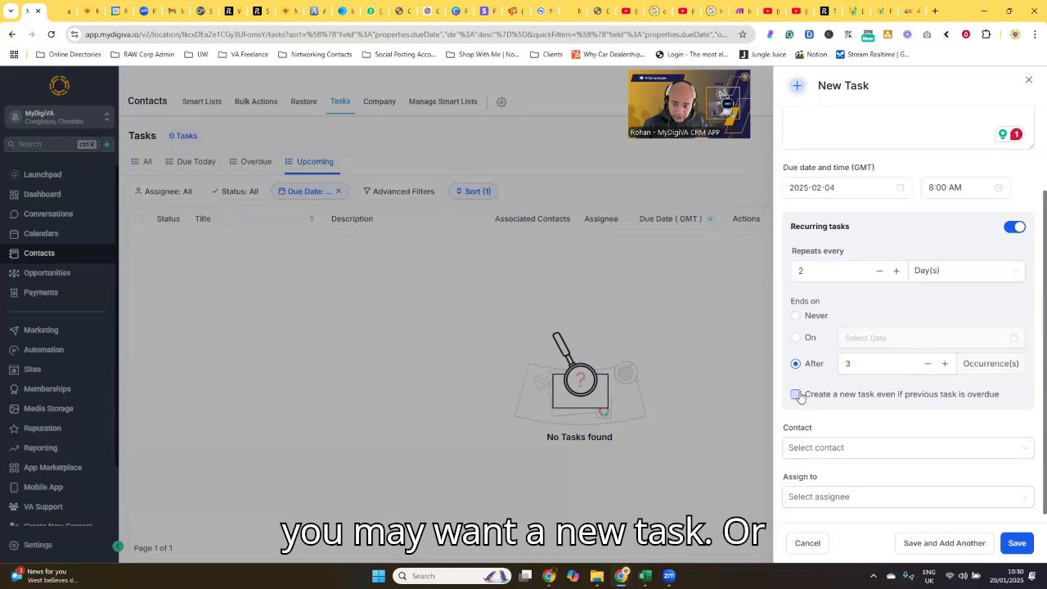
Link the task to a contact found by searching for the contact's first name
{"action": "scroll", "coordinate": [826, 401], "scroll_direction": "down", "scroll_amount": 1}
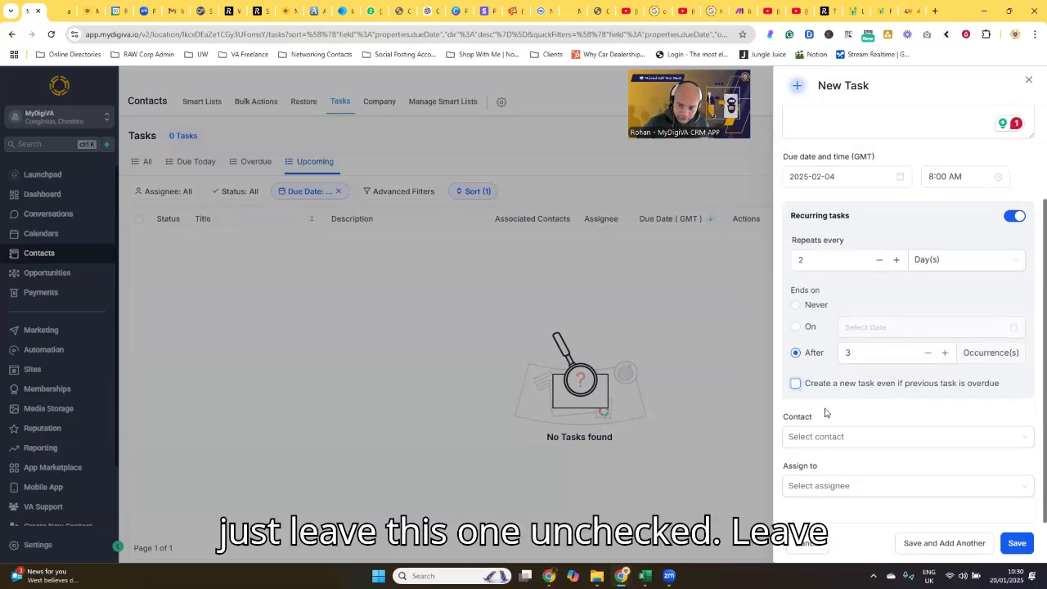
{"action": "left_click", "coordinate": [853, 447]}
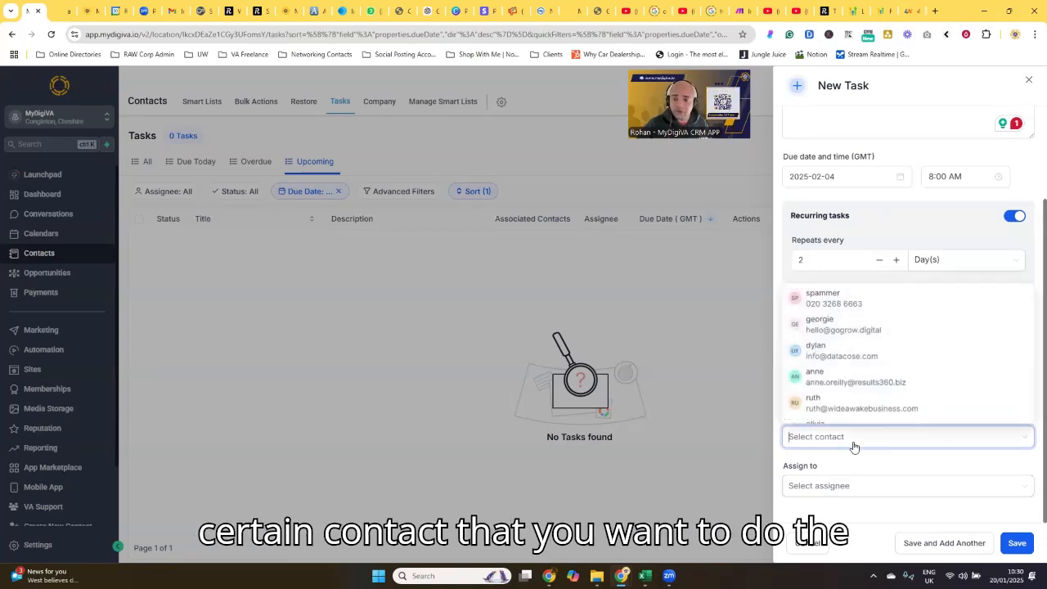
{"action": "type", "text": "rohan"}
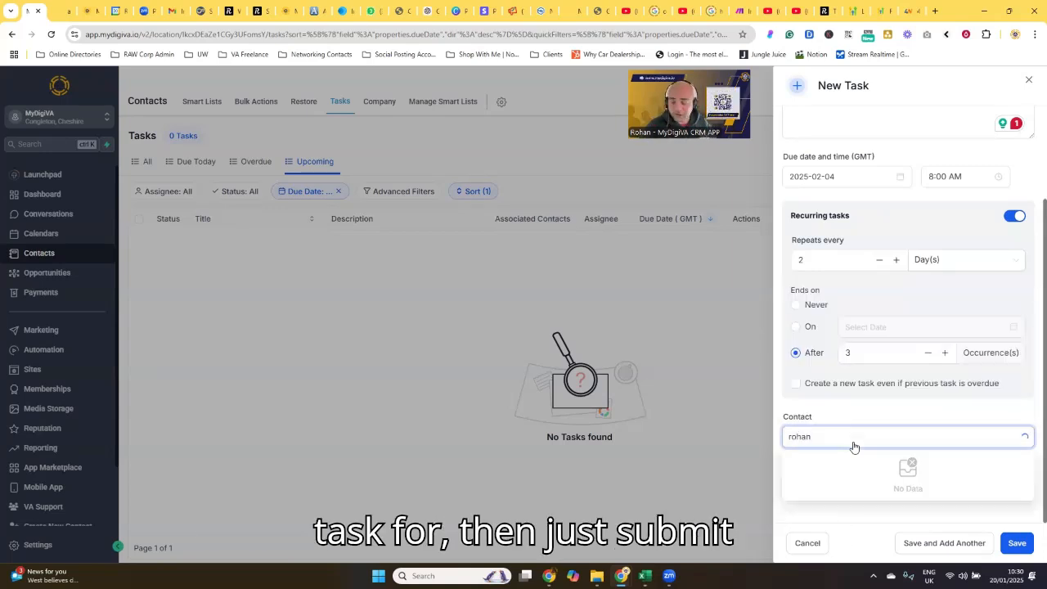
{"action": "left_click", "coordinate": [849, 381]}
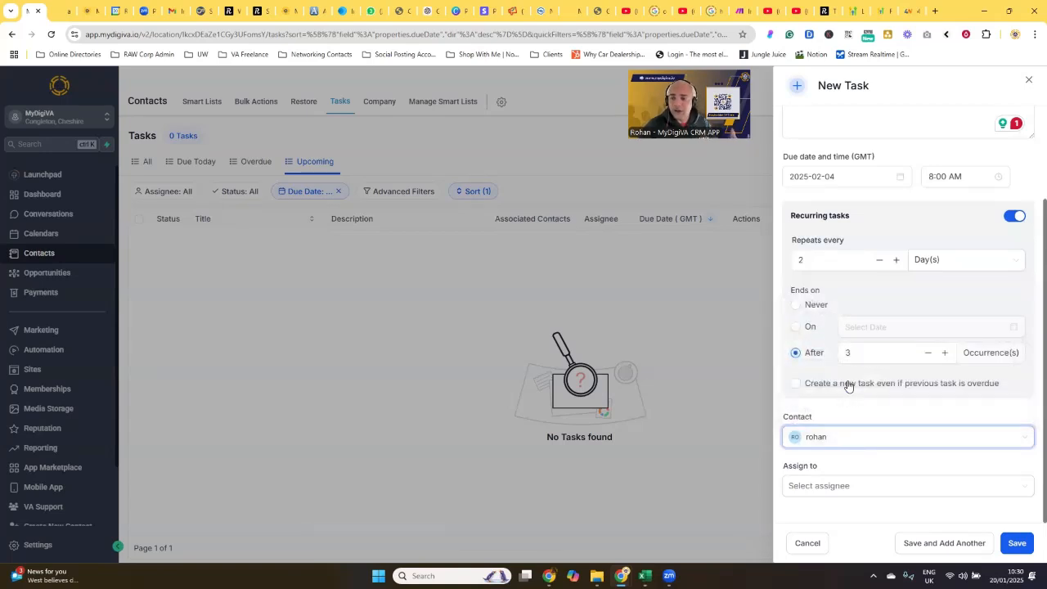
Assign the task to the available team member and save it
{"action": "left_click", "coordinate": [892, 486]}
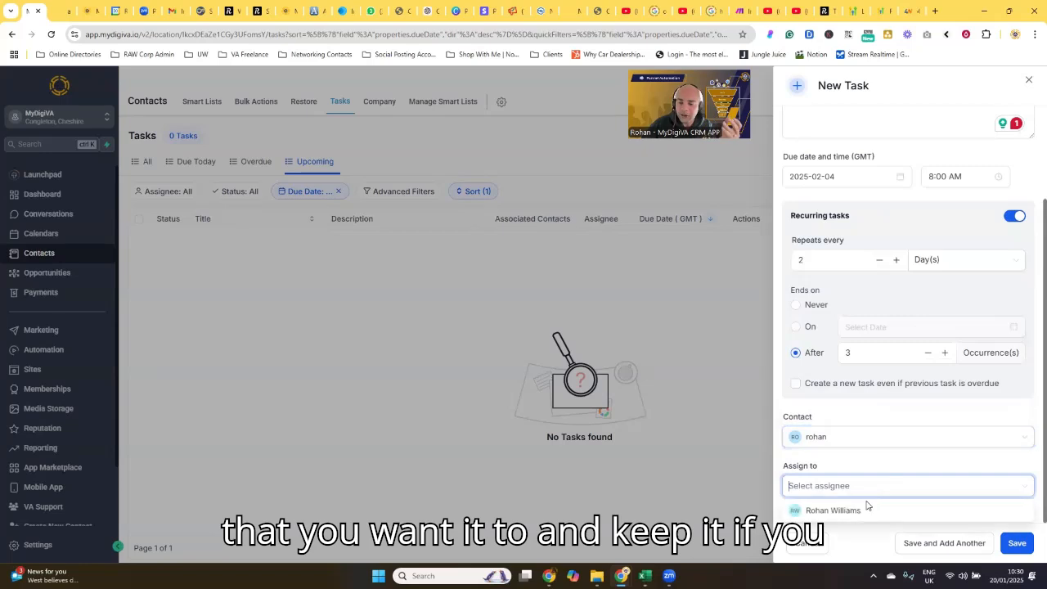
{"action": "left_click", "coordinate": [867, 507]}
{"action": "left_click", "coordinate": [881, 464]}
{"action": "scroll", "coordinate": [881, 464], "scroll_direction": "up", "scroll_amount": 1}
{"action": "scroll", "coordinate": [881, 464], "scroll_direction": "down", "scroll_amount": 1}
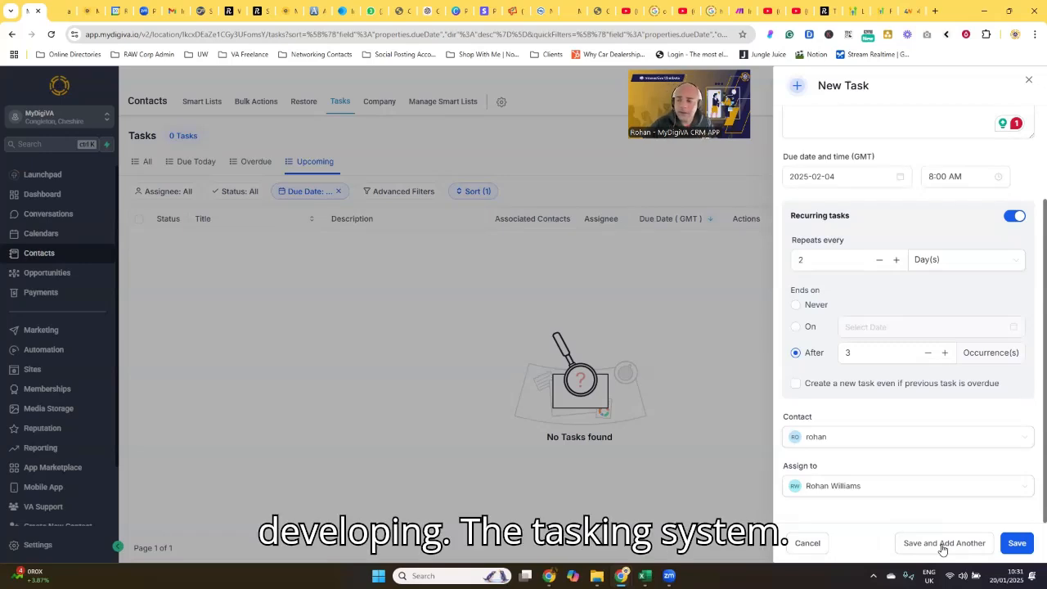
{"action": "left_click", "coordinate": [1022, 546]}
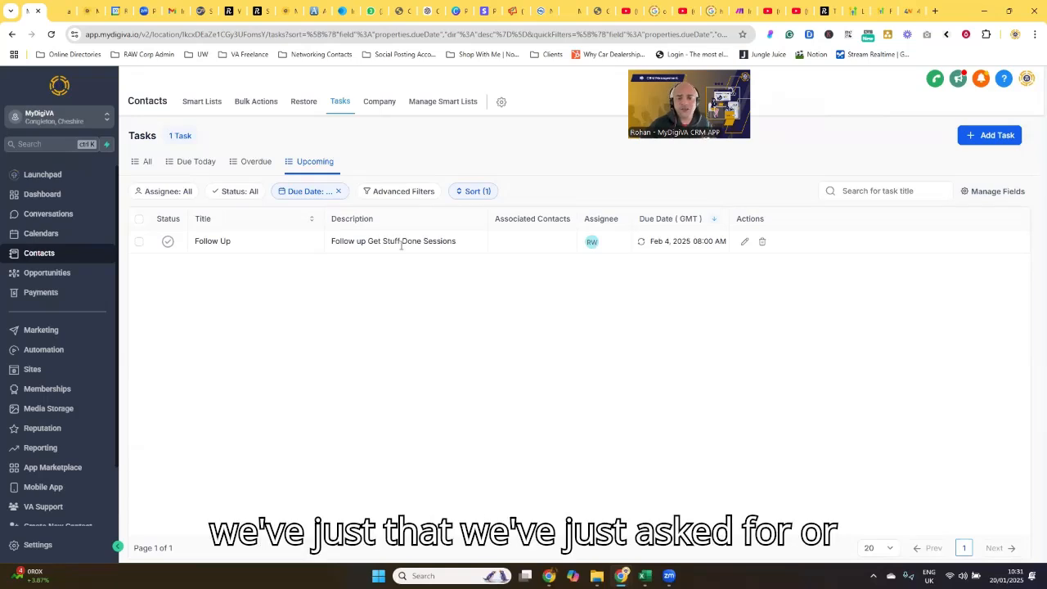
Open the saved Follow Up task for editing and close it without changes
{"action": "left_click", "coordinate": [745, 242]}
{"action": "left_click", "coordinate": [1029, 83]}
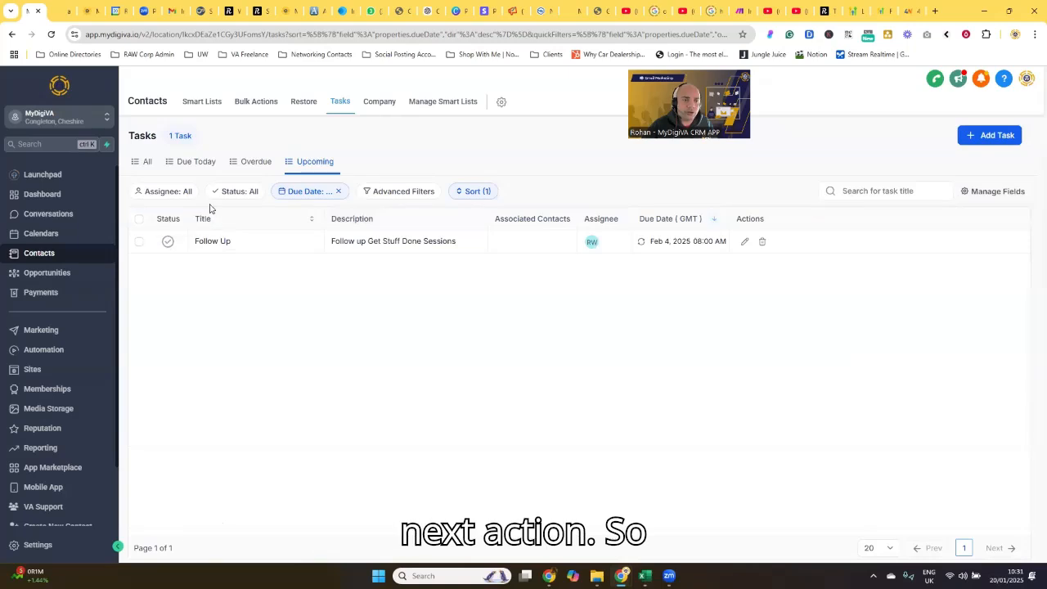
Clear the due date filter, keeping the status filter at All, and select every task on the page
{"action": "left_click", "coordinate": [237, 191]}
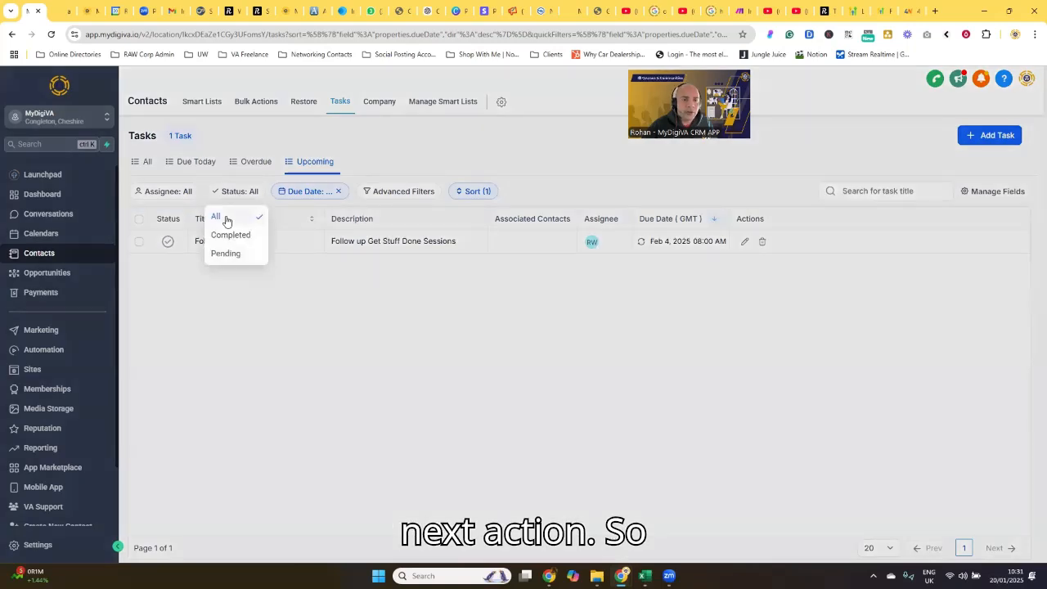
{"action": "left_click", "coordinate": [227, 222]}
{"action": "left_click", "coordinate": [338, 191]}
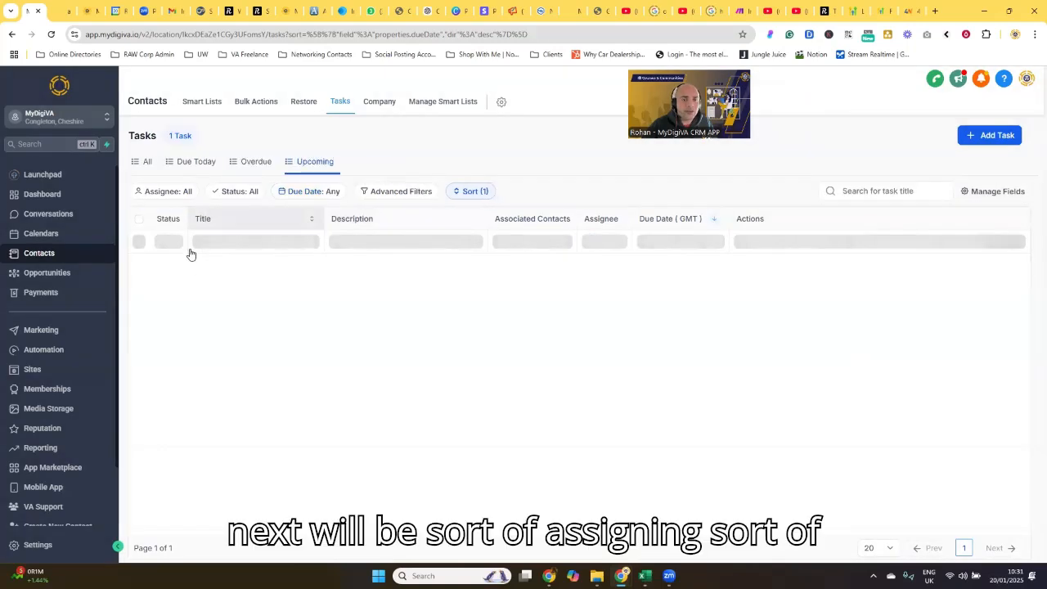
{"action": "left_click", "coordinate": [139, 219]}
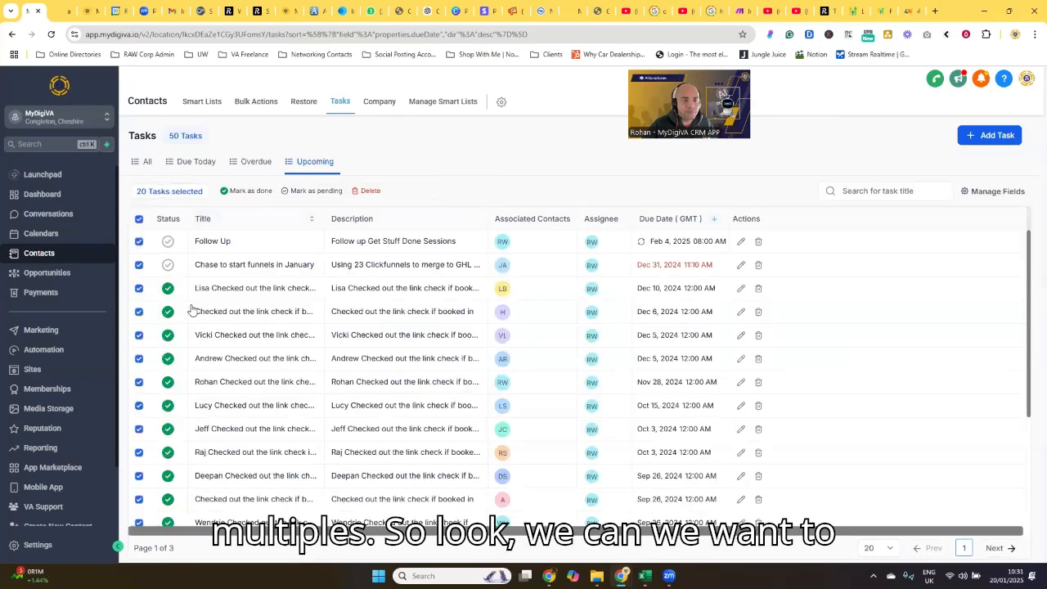
{"action": "scroll", "coordinate": [226, 296], "scroll_direction": "down", "scroll_amount": 2}
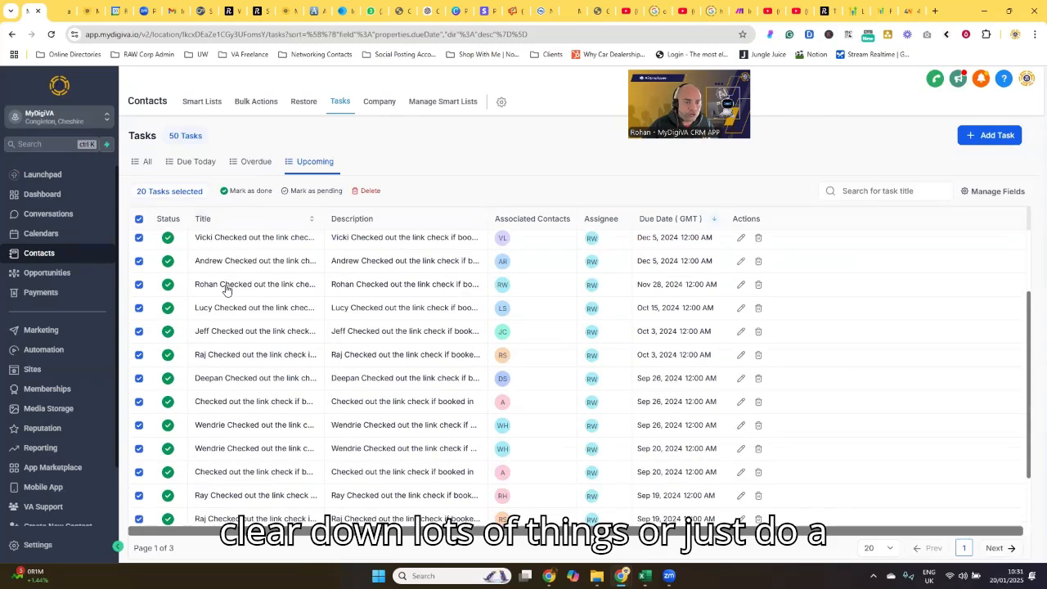
{"action": "scroll", "coordinate": [227, 291], "scroll_direction": "down", "scroll_amount": 2}
{"action": "scroll", "coordinate": [218, 283], "scroll_direction": "up", "scroll_amount": 4}
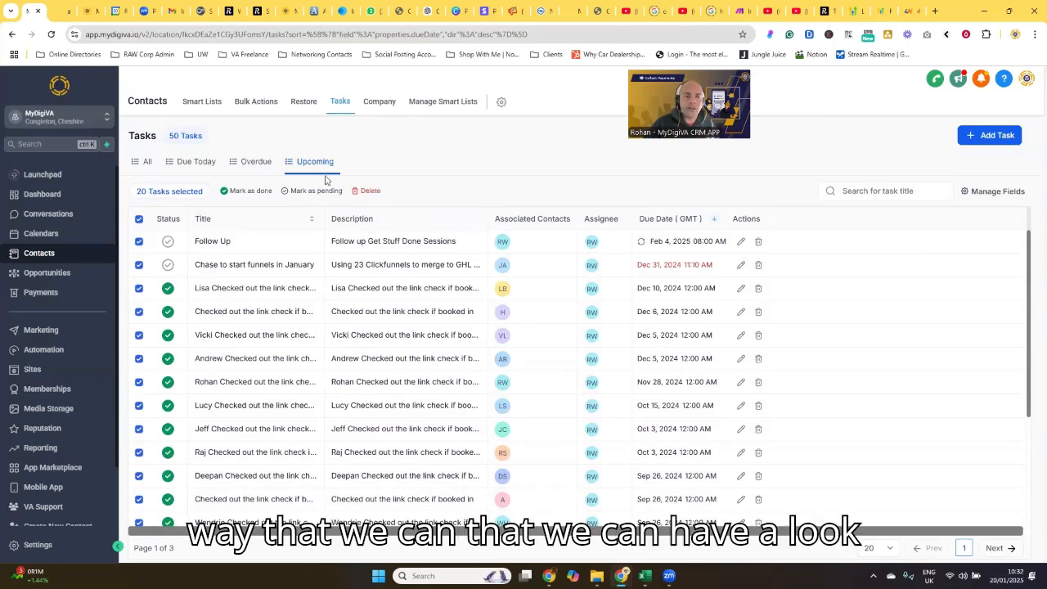
Return to the Upcoming tasks and add the Created At (GMT) and Updated At (GMT) fields to the table
{"action": "left_click", "coordinate": [315, 162]}
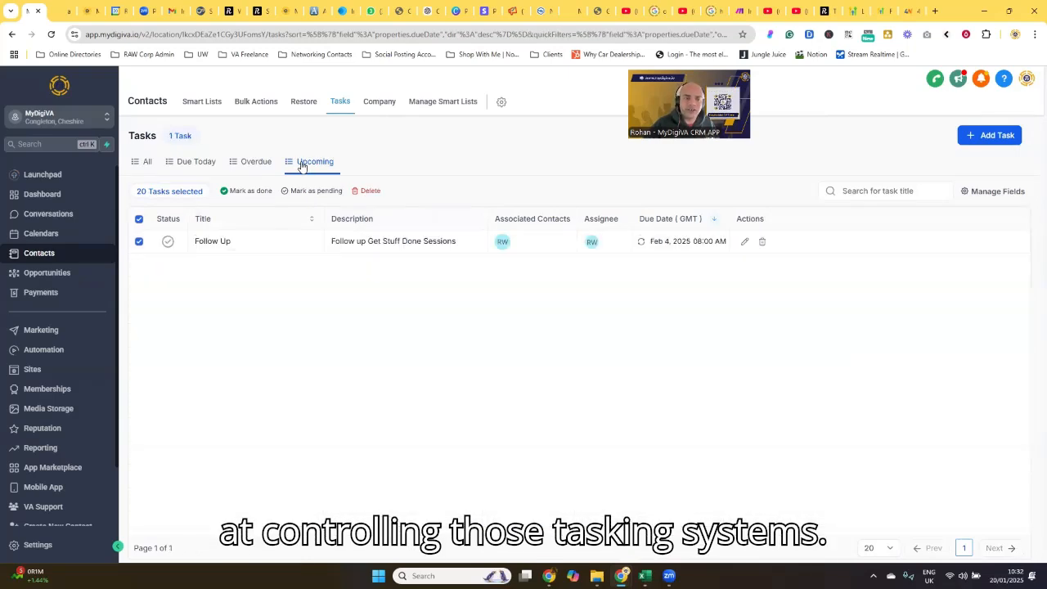
{"action": "left_click", "coordinate": [981, 193]}
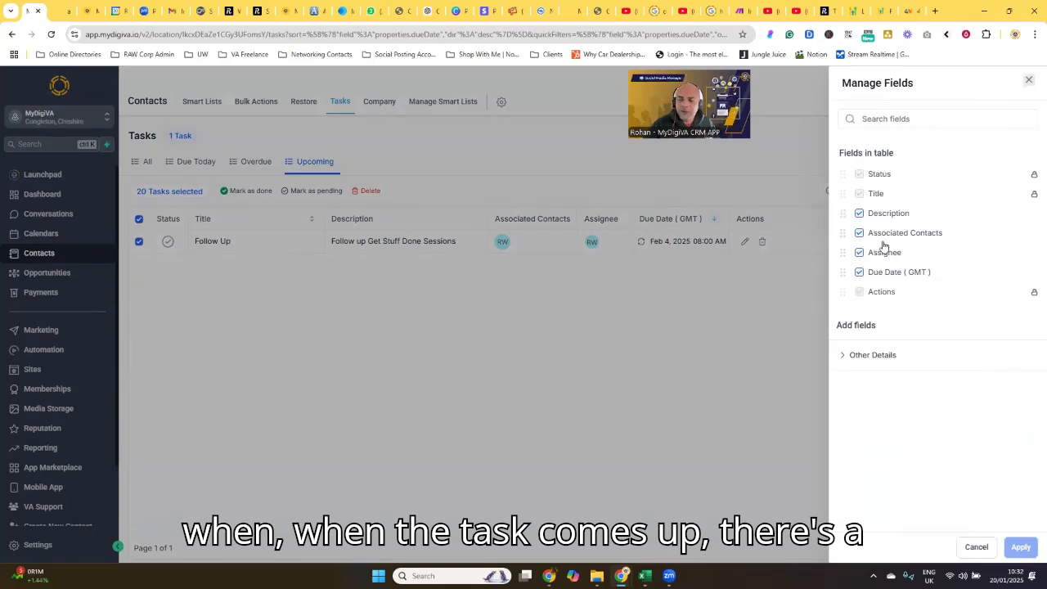
{"action": "left_click", "coordinate": [864, 358]}
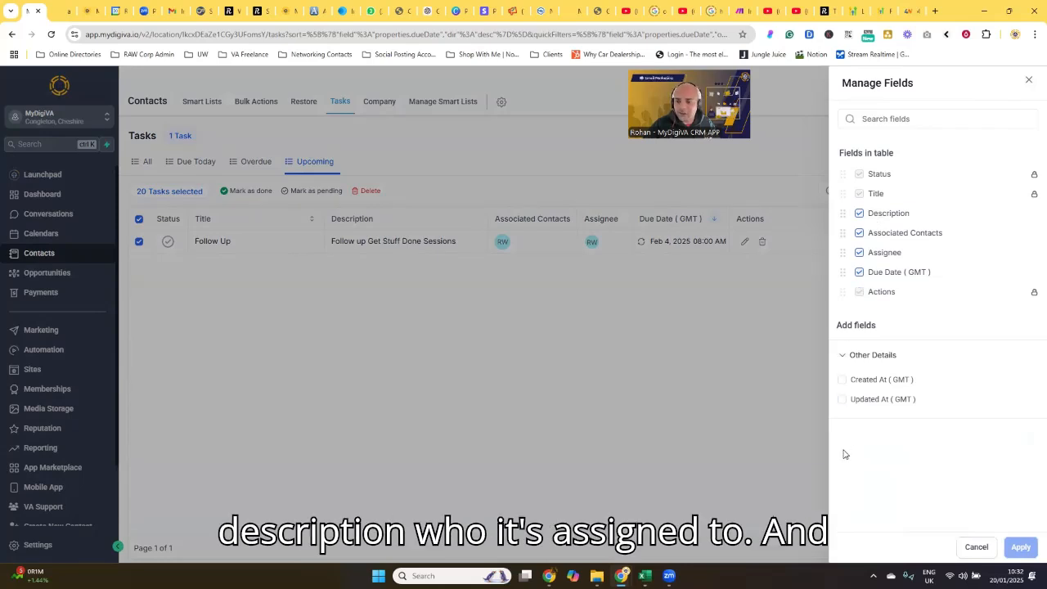
{"action": "left_click", "coordinate": [842, 381]}
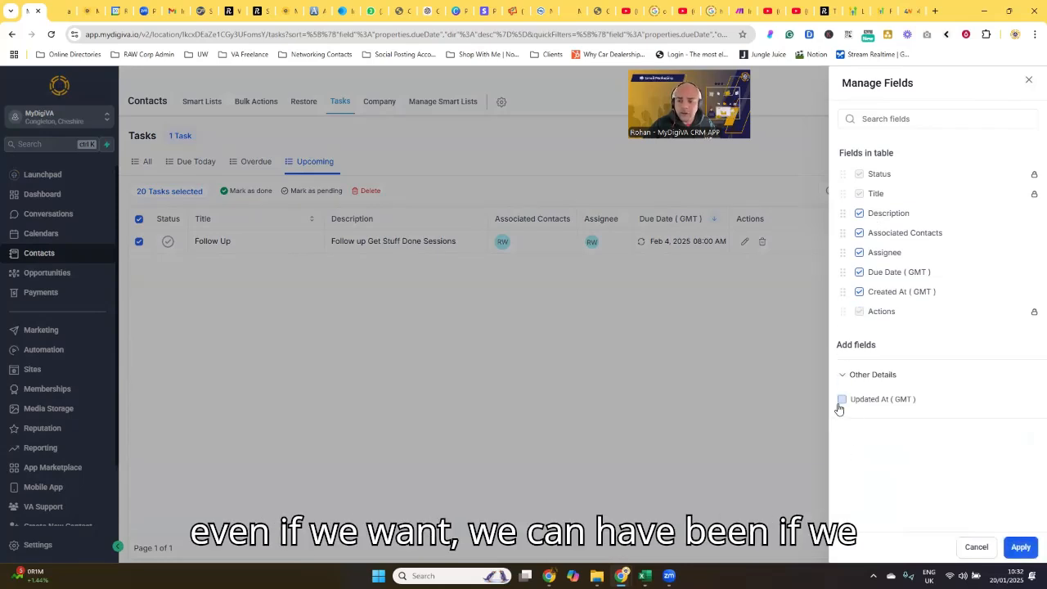
{"action": "left_click", "coordinate": [842, 399]}
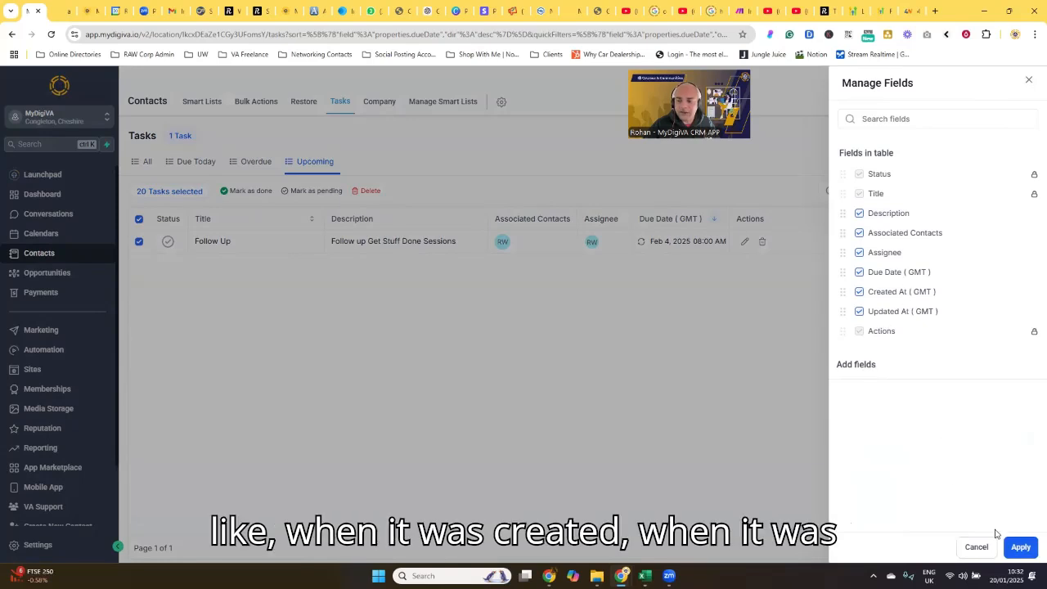
{"action": "left_click", "coordinate": [1013, 546]}
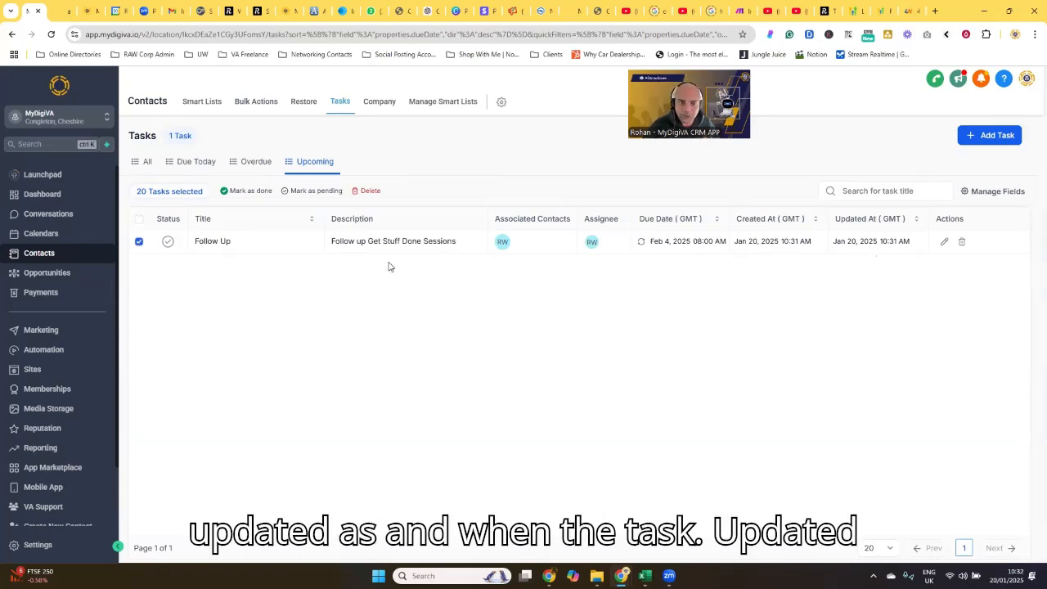
View the Follow Up task's details from the upcoming list and cancel without changes
{"action": "left_click", "coordinate": [246, 242]}
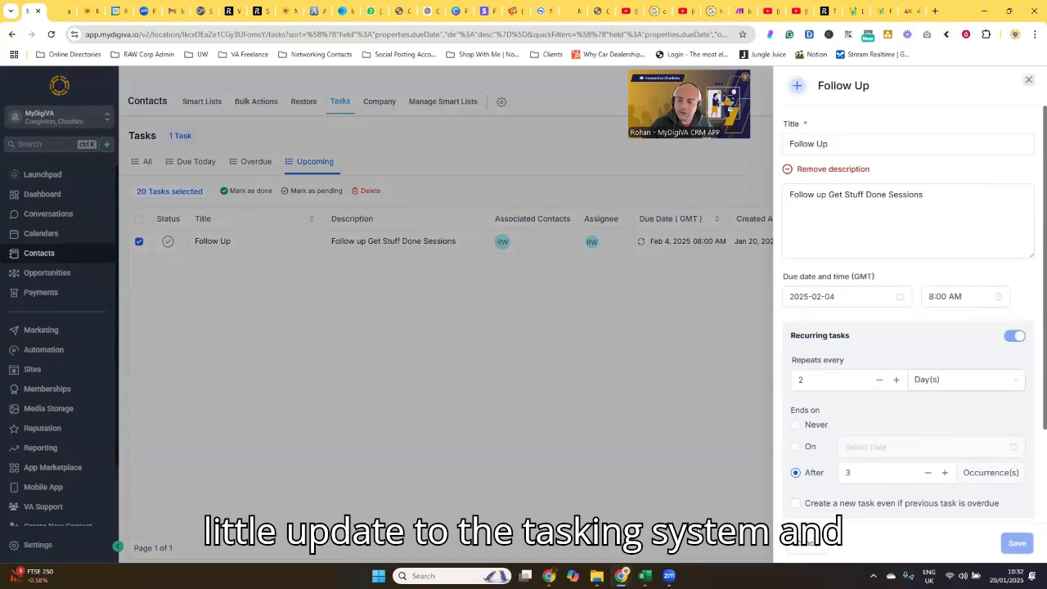
{"action": "left_click", "coordinate": [816, 549]}
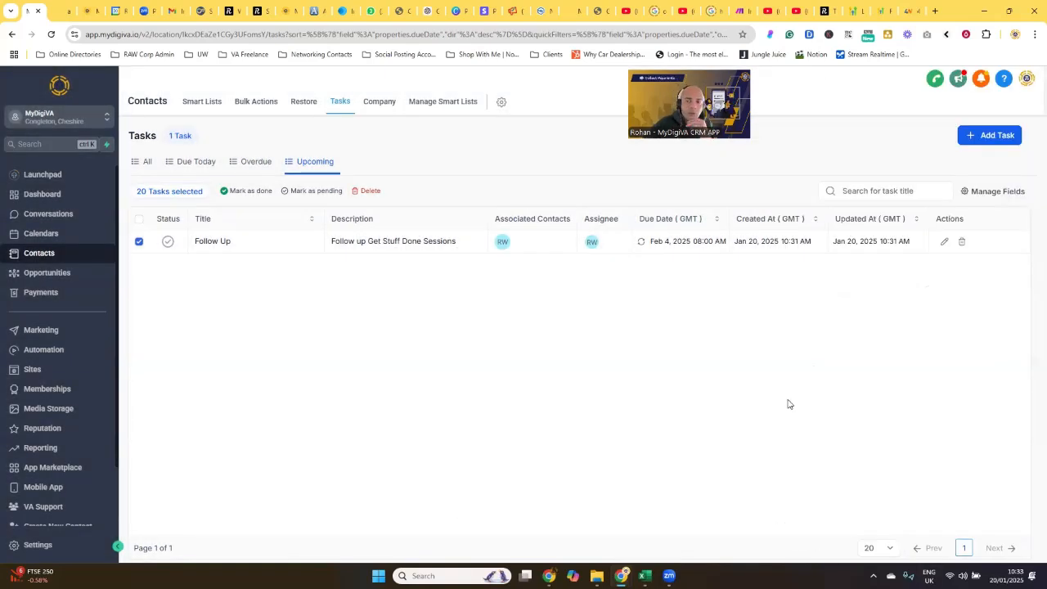
Open the task's associated contact record and review the Follow Up task's recurrence, assignee and contact settings there
{"action": "left_click", "coordinate": [499, 246]}
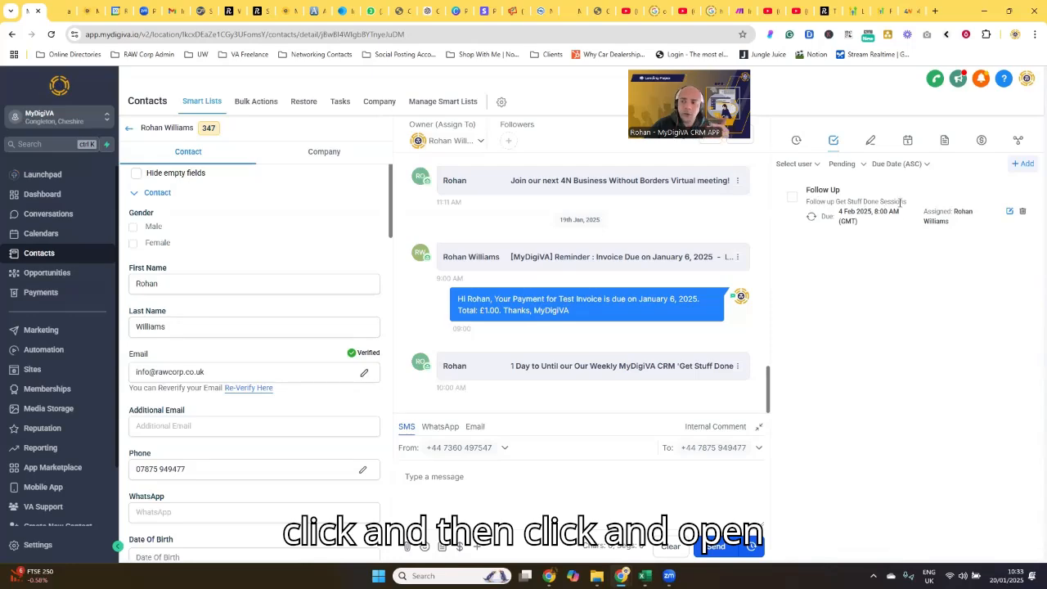
{"action": "left_click", "coordinate": [1010, 212]}
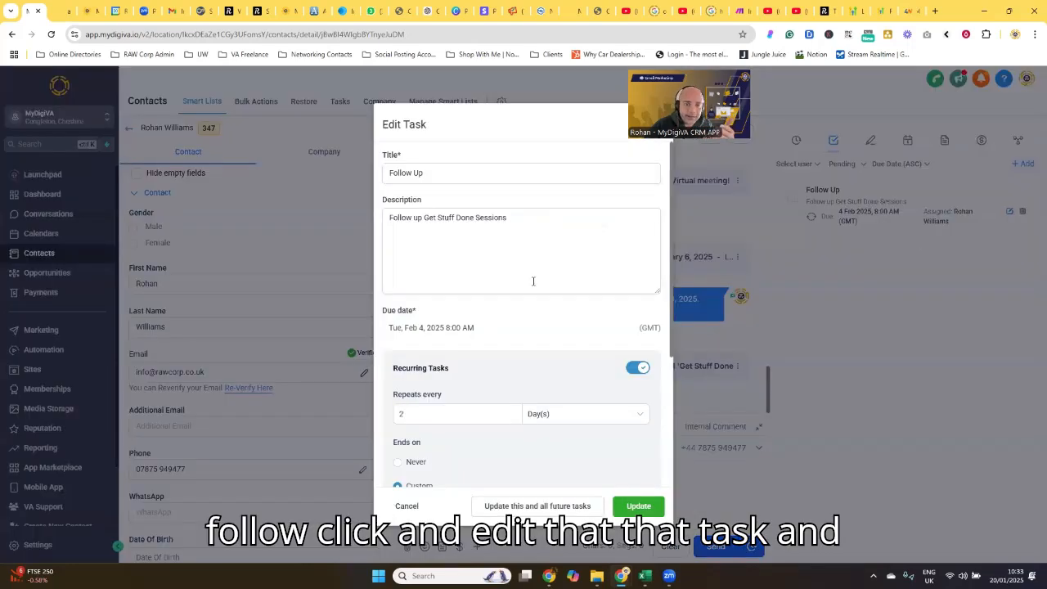
{"action": "scroll", "coordinate": [532, 282], "scroll_direction": "down", "scroll_amount": 5}
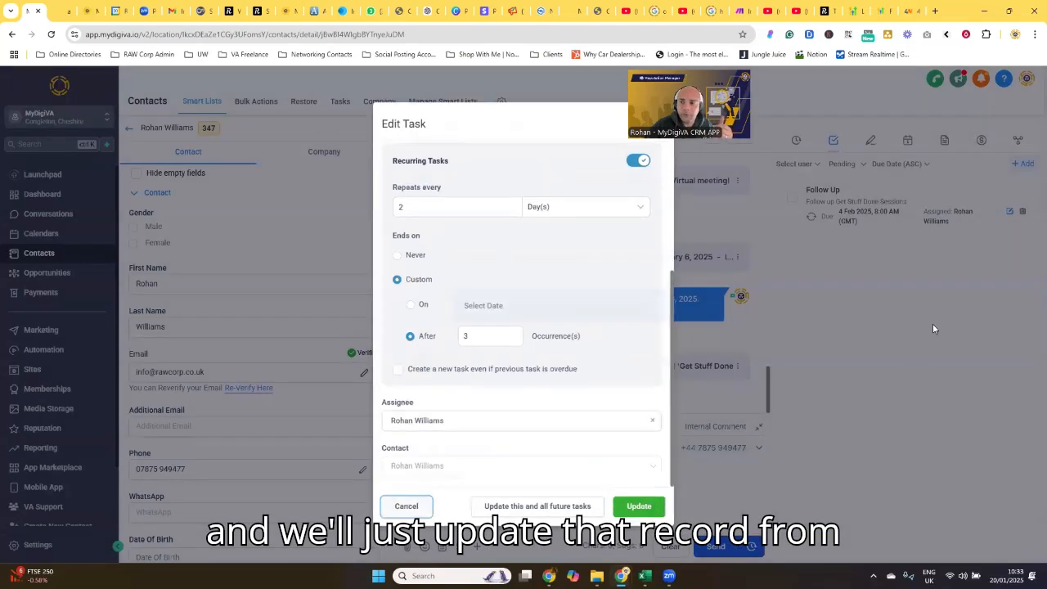
{"action": "left_click", "coordinate": [818, 221]}
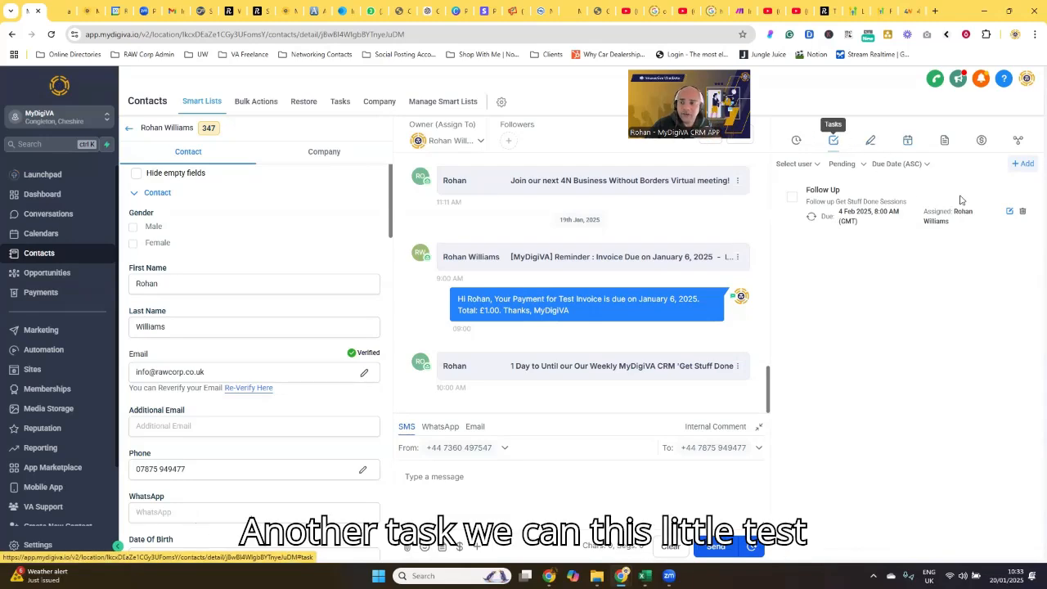
View the blank form for adding a task within the contact record and cancel it
{"action": "left_click", "coordinate": [1025, 164]}
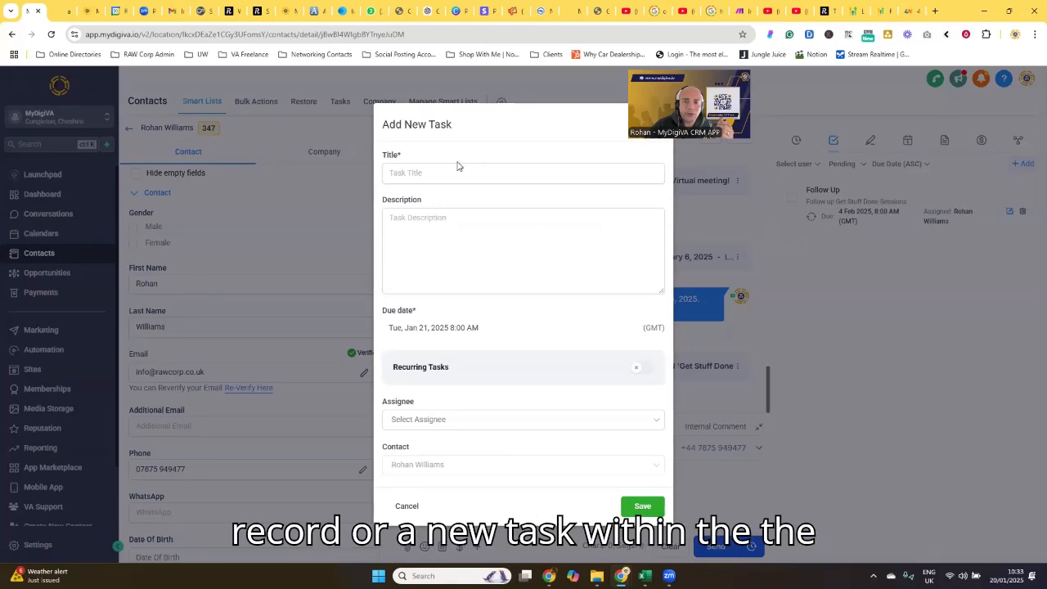
{"action": "left_click", "coordinate": [409, 510]}
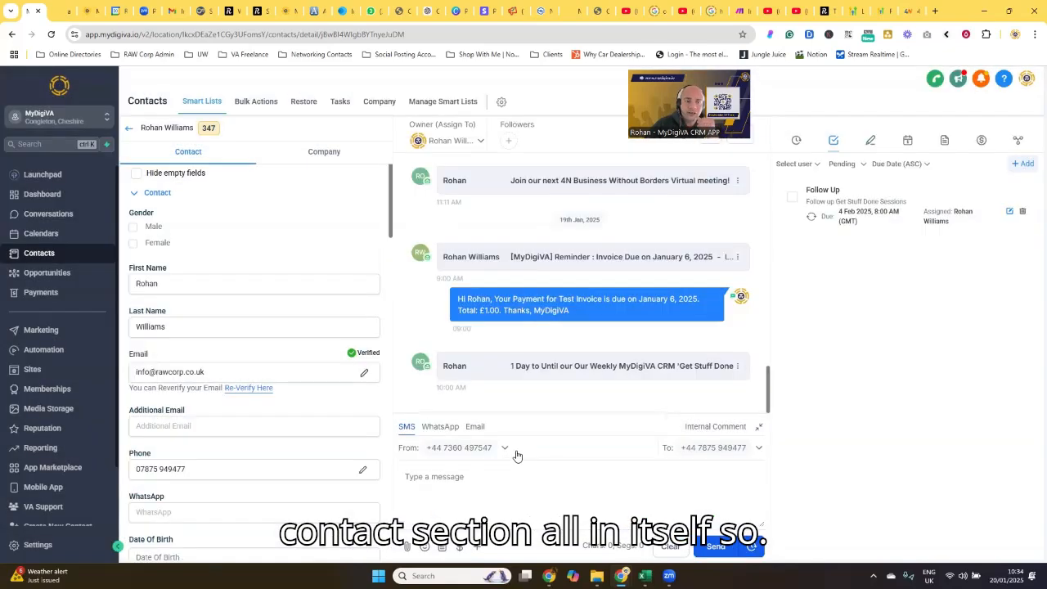